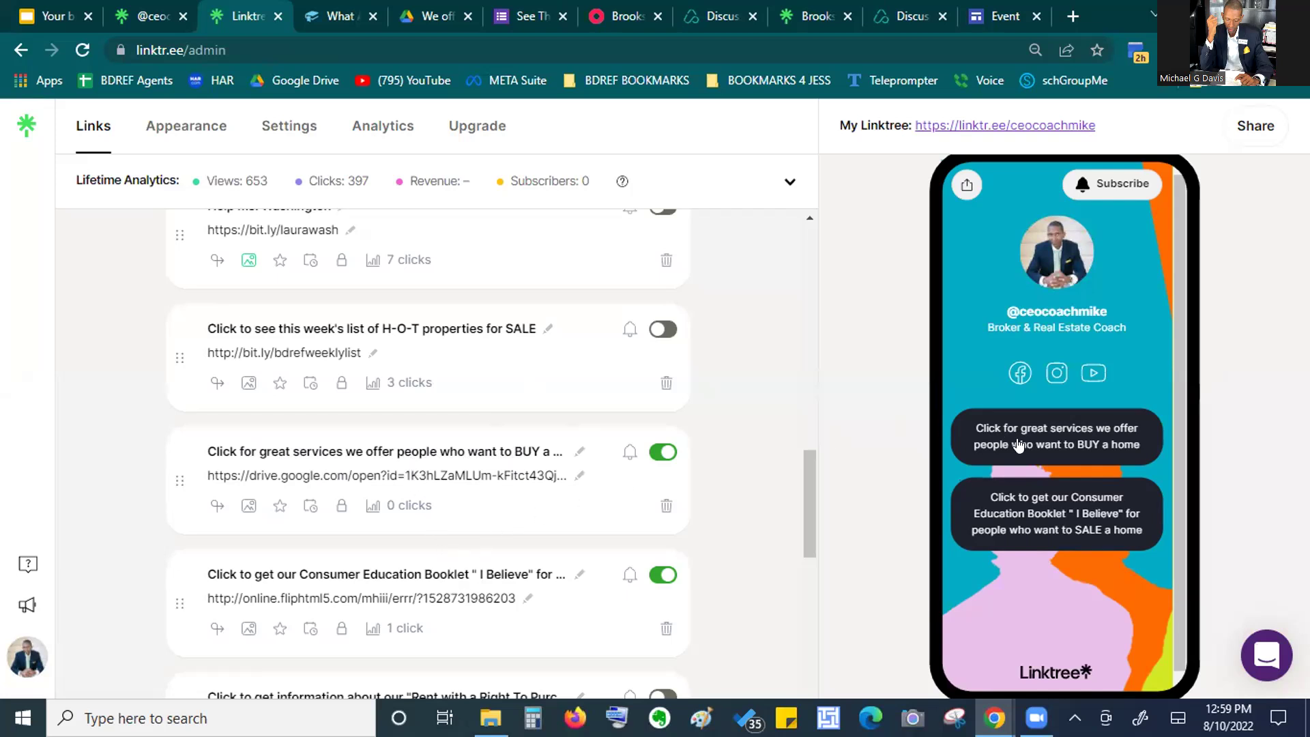
# Enable the "Click to get information about our Rent with a Right To Purchase Program" link
pyautogui.scroll(-2, 574, 517)
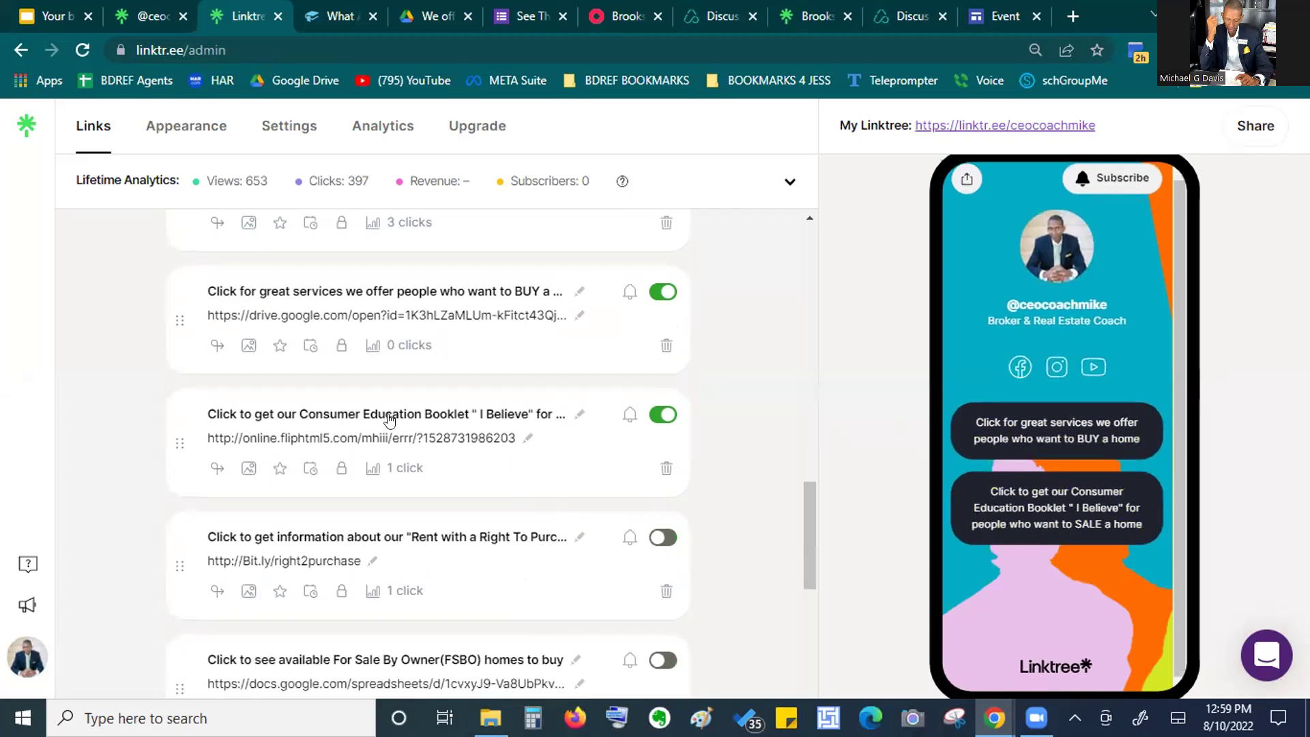
pyautogui.scroll(-2, 433, 538)
pyautogui.click(667, 379)
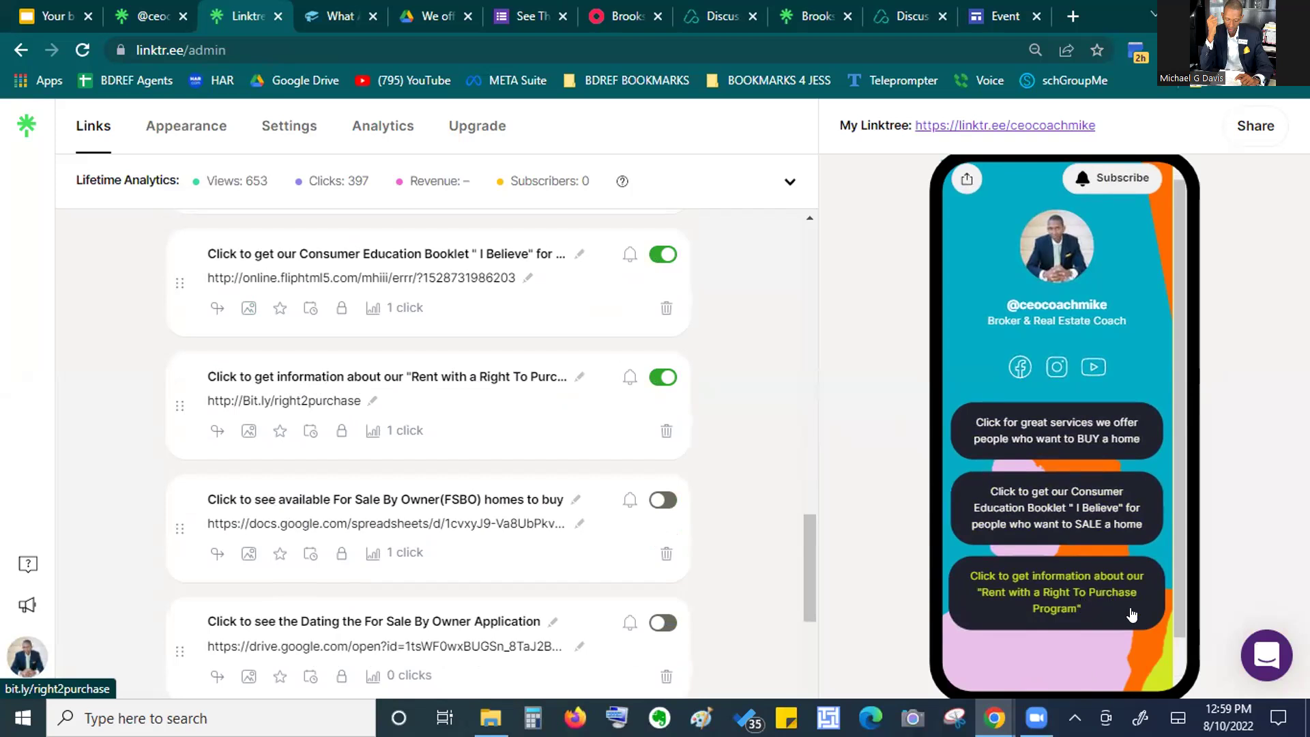
# Open the "Rent with a Right To Purchase Program" link from the page preview, review its form and return to the Linktree admin
pyautogui.click(1095, 606)
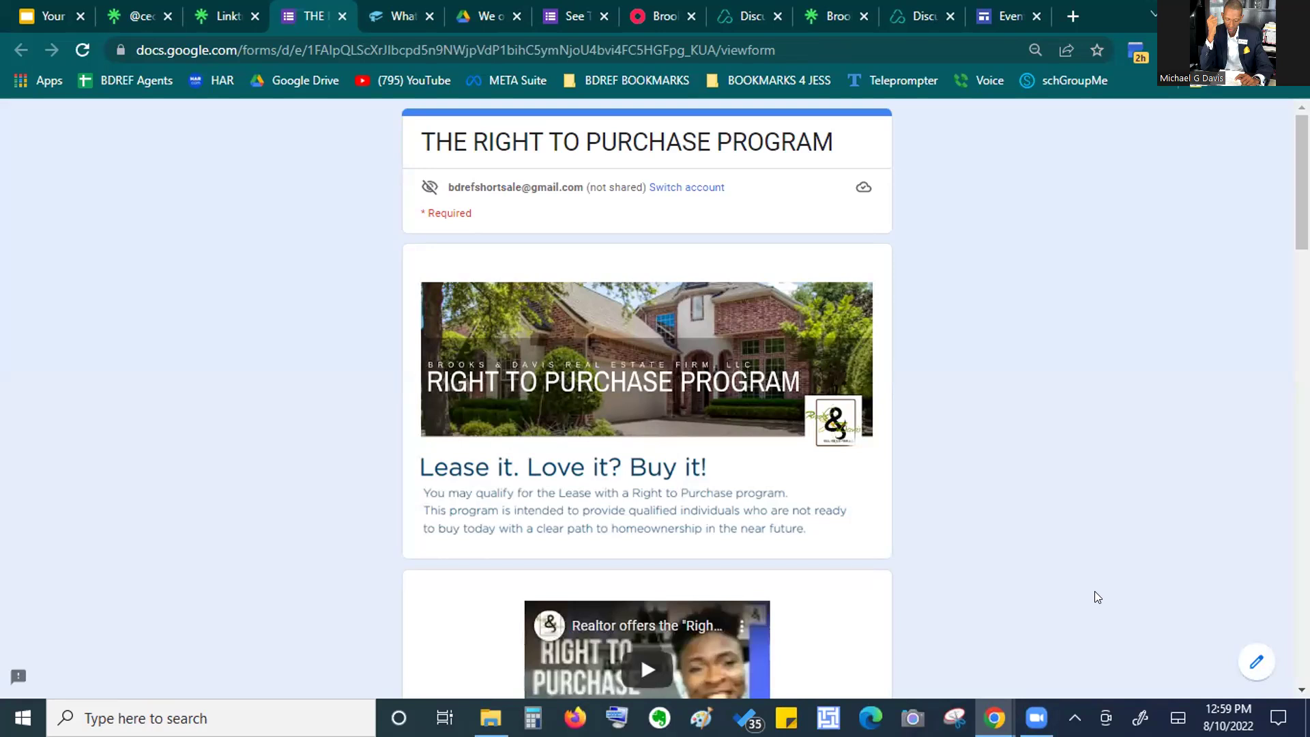
pyautogui.scroll(-2, 665, 522)
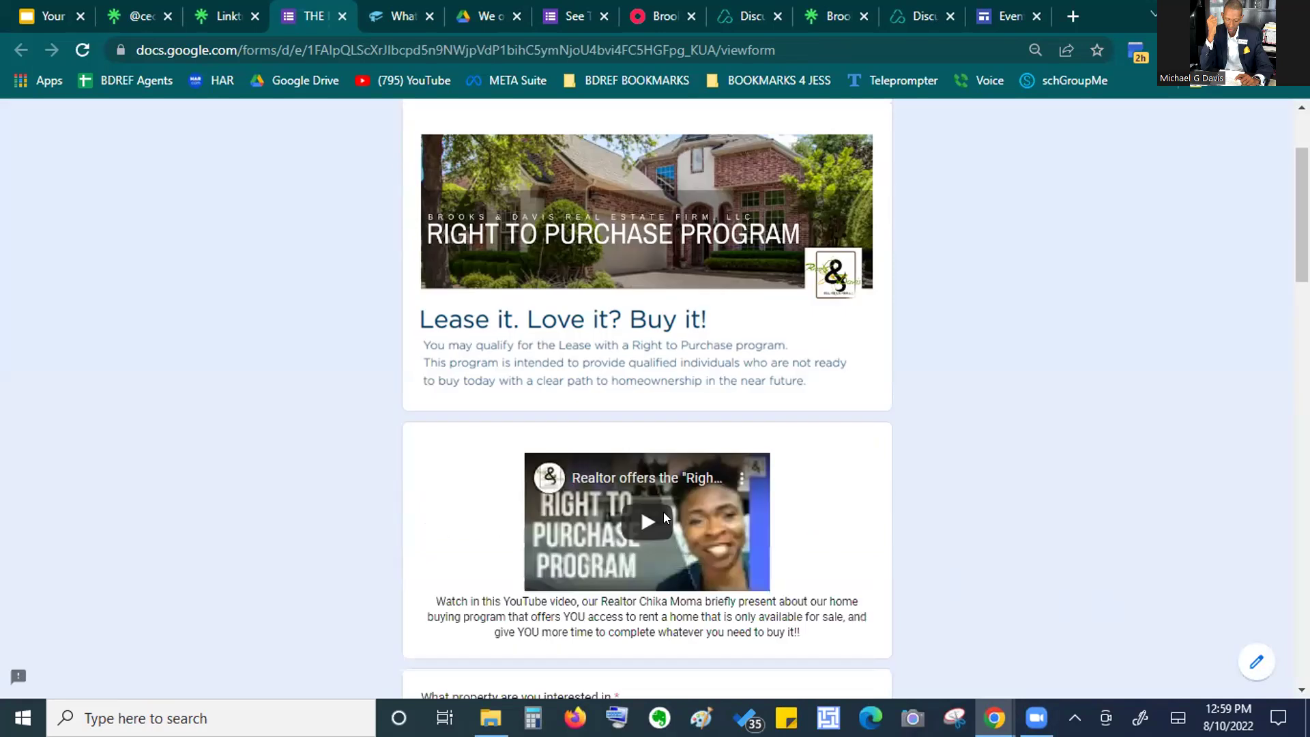
pyautogui.scroll(2, 665, 534)
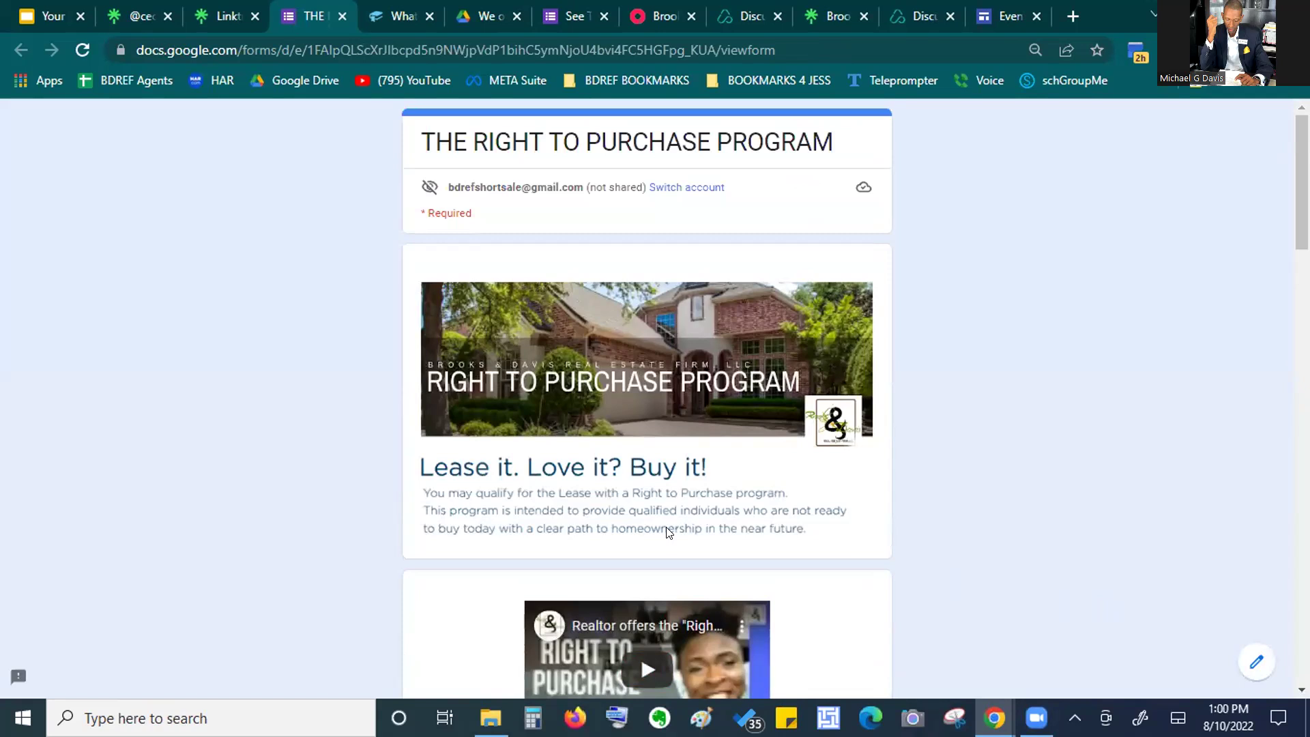
pyautogui.scroll(-2, 667, 532)
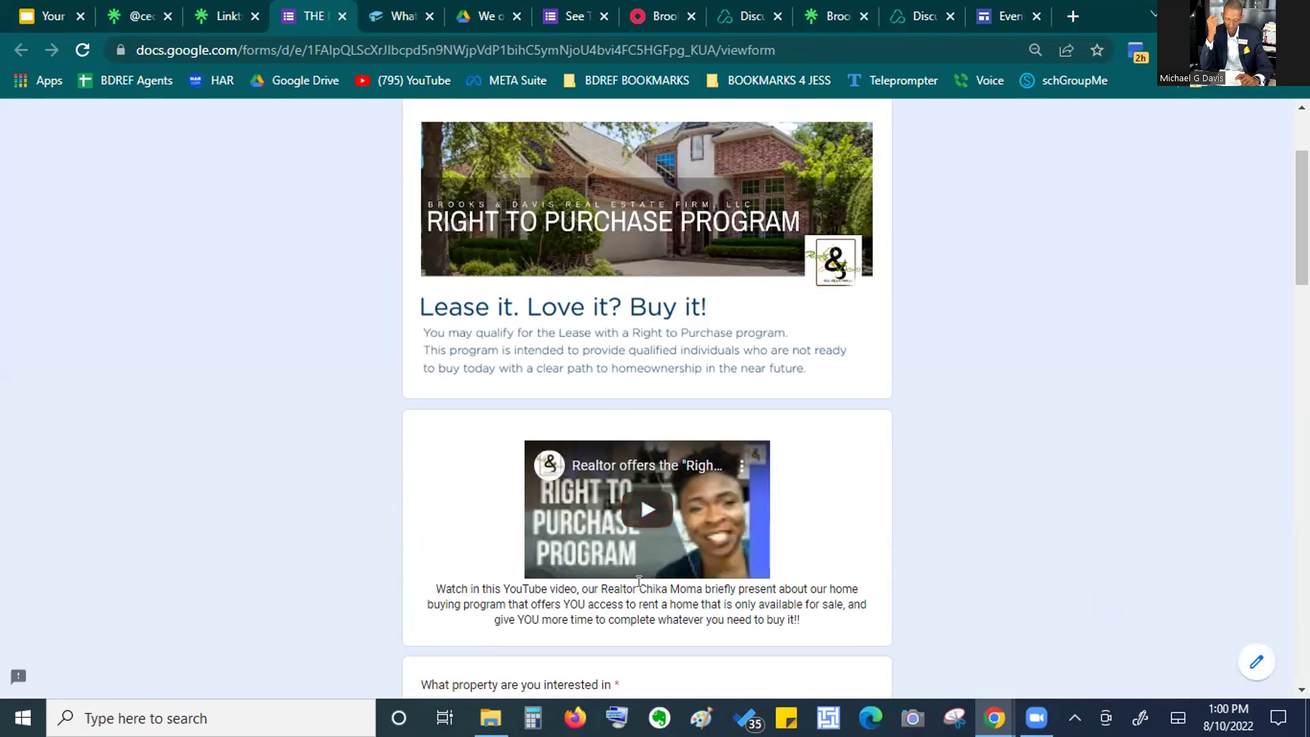
pyautogui.scroll(-5, 634, 423)
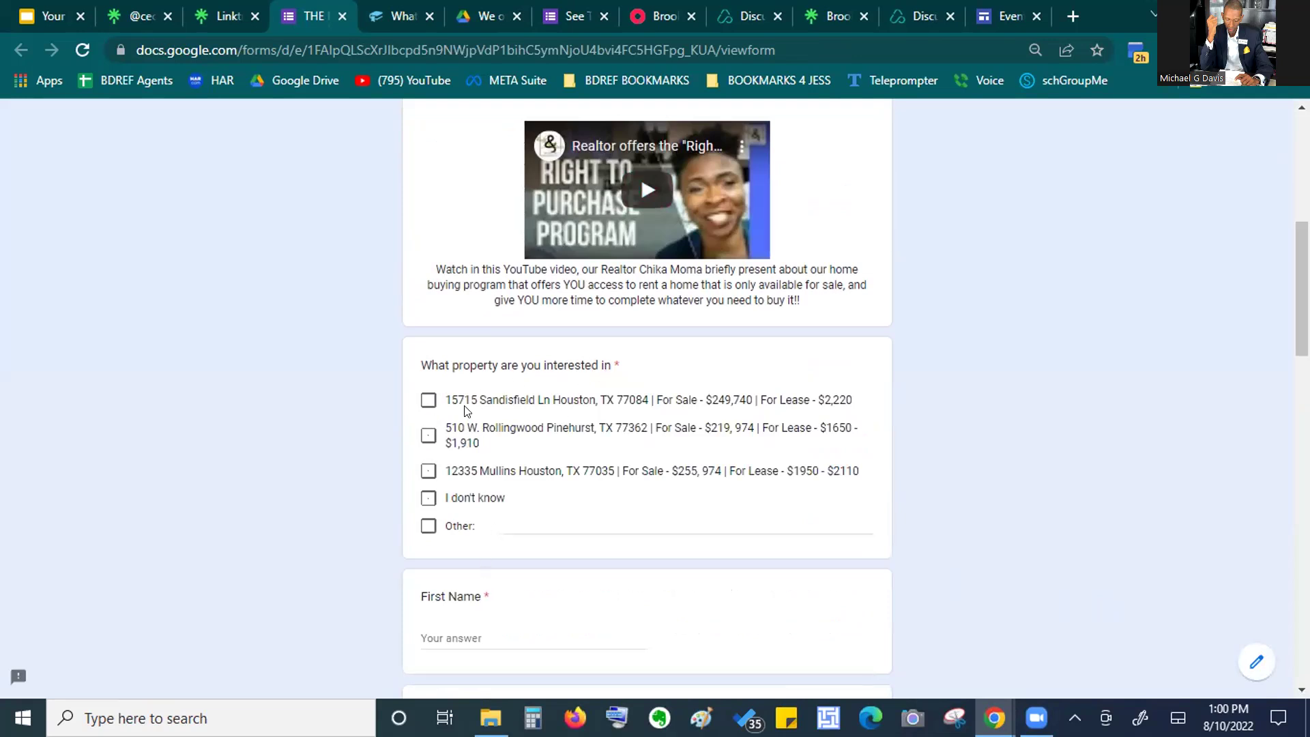
pyautogui.scroll(-2, 456, 546)
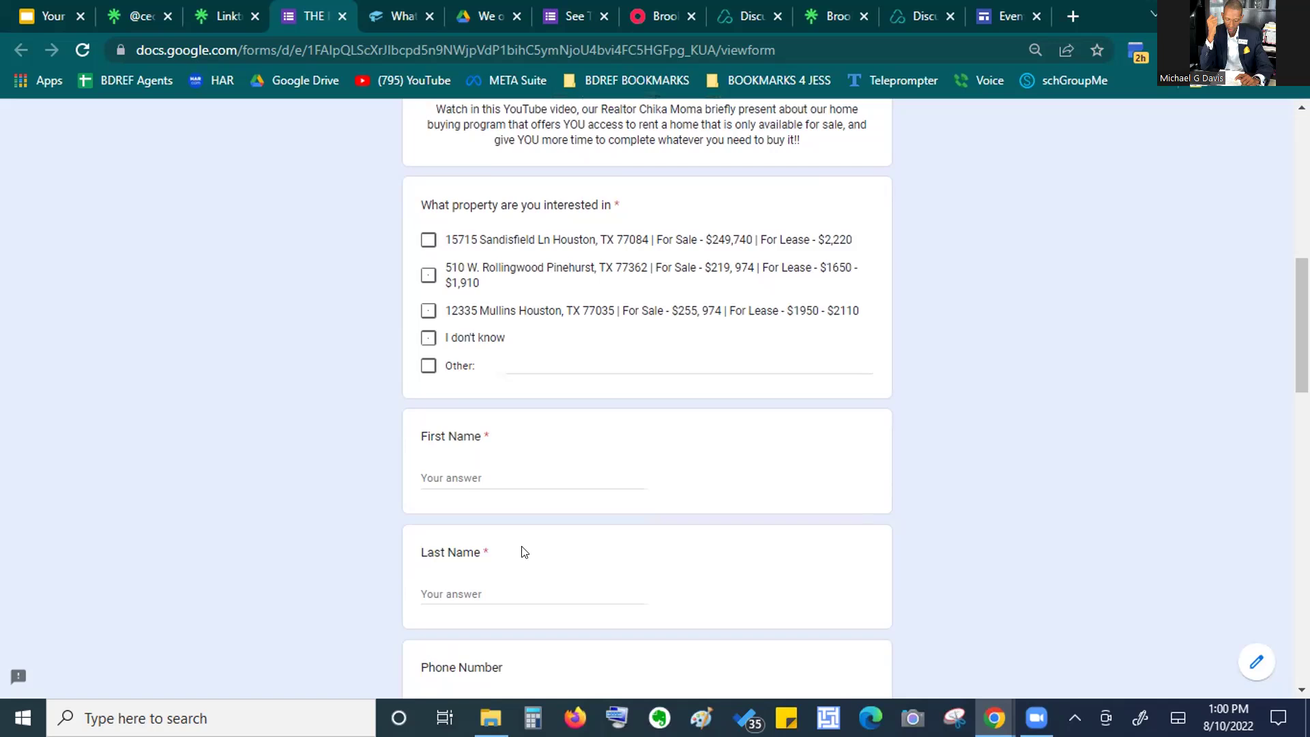
pyautogui.scroll(-4, 527, 554)
pyautogui.scroll(3, 575, 559)
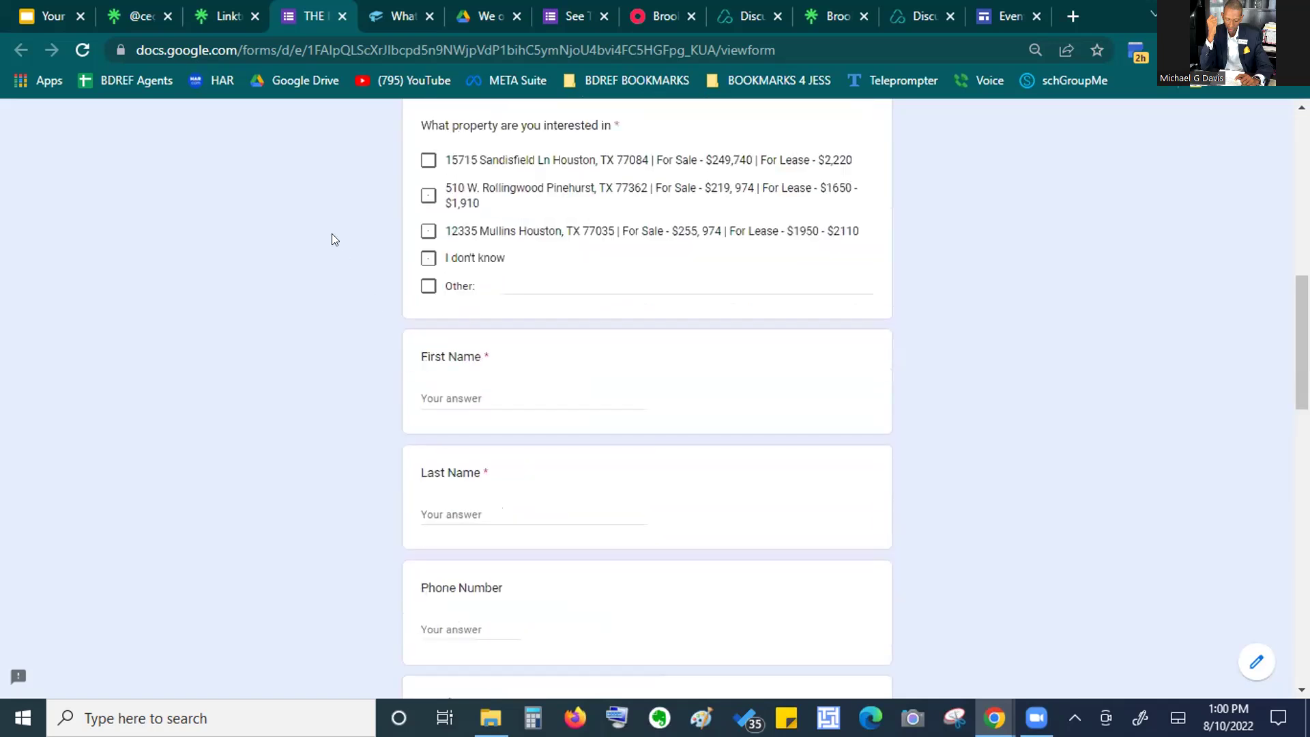
pyautogui.scroll(5, 332, 238)
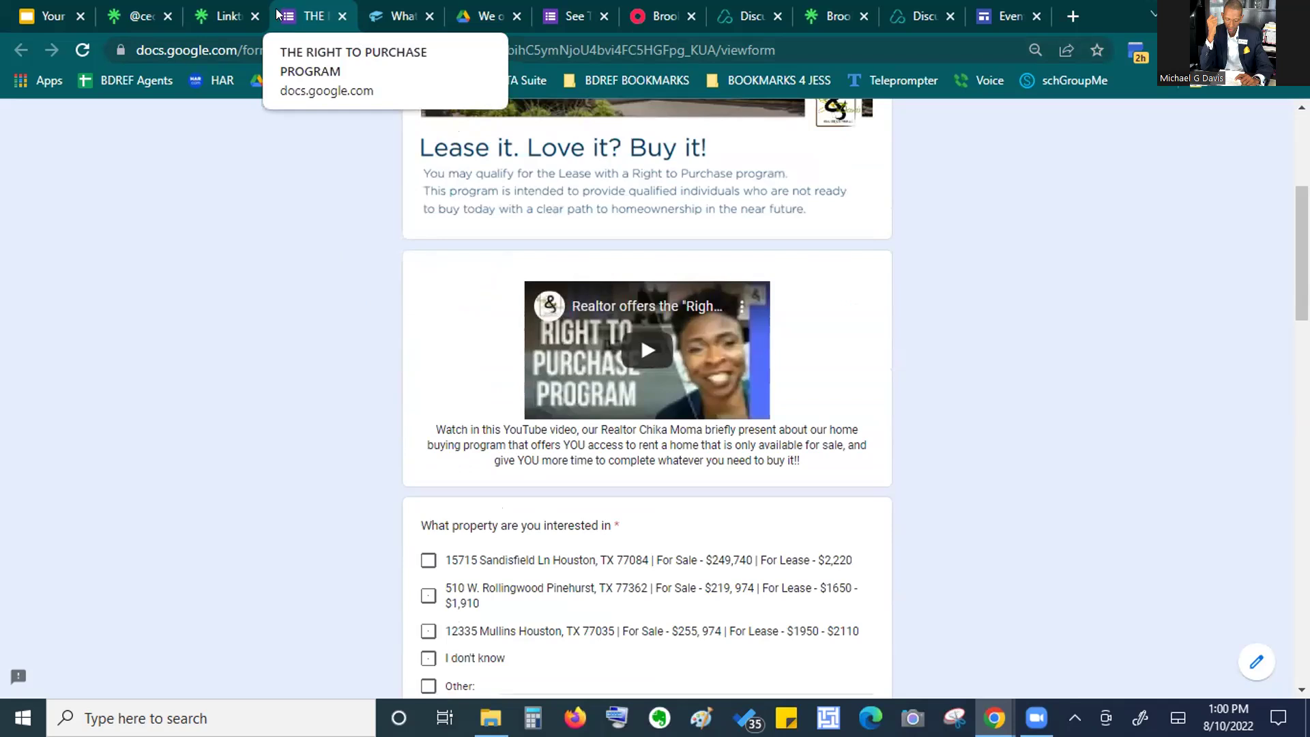
pyautogui.click(218, 16)
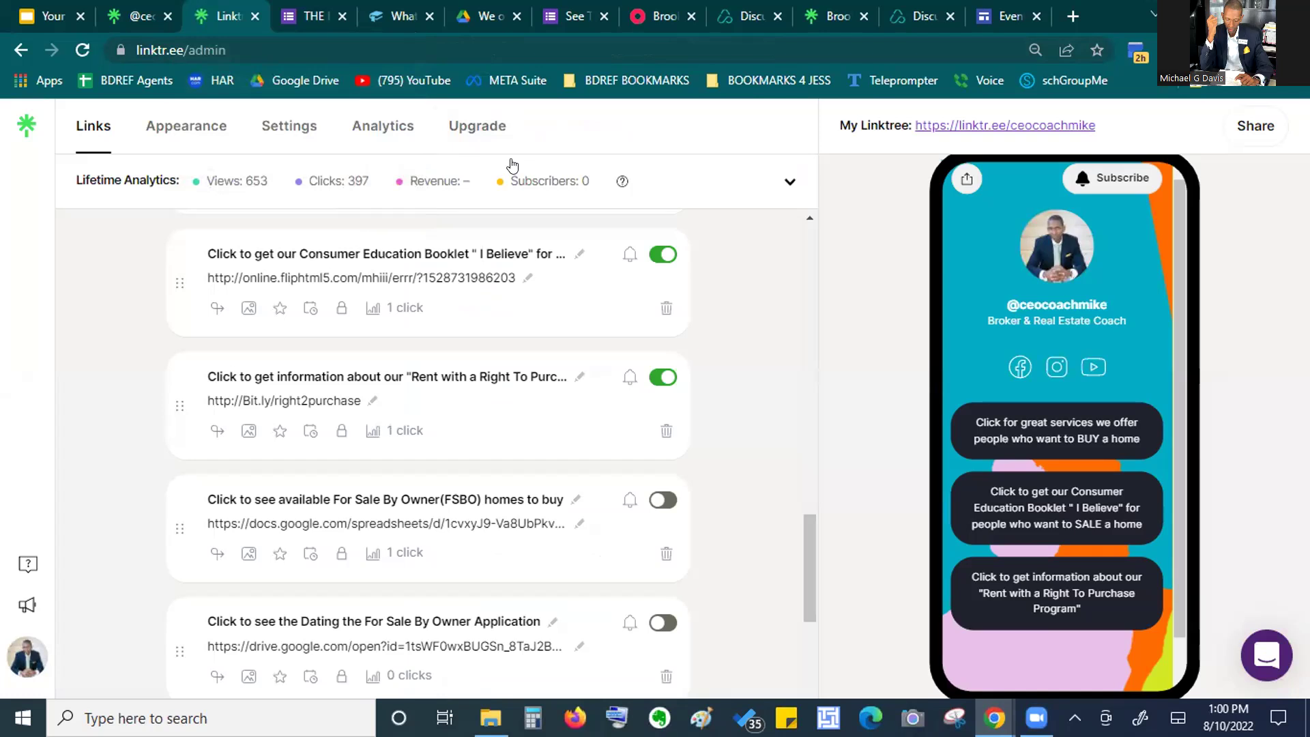
pyautogui.click(296, 19)
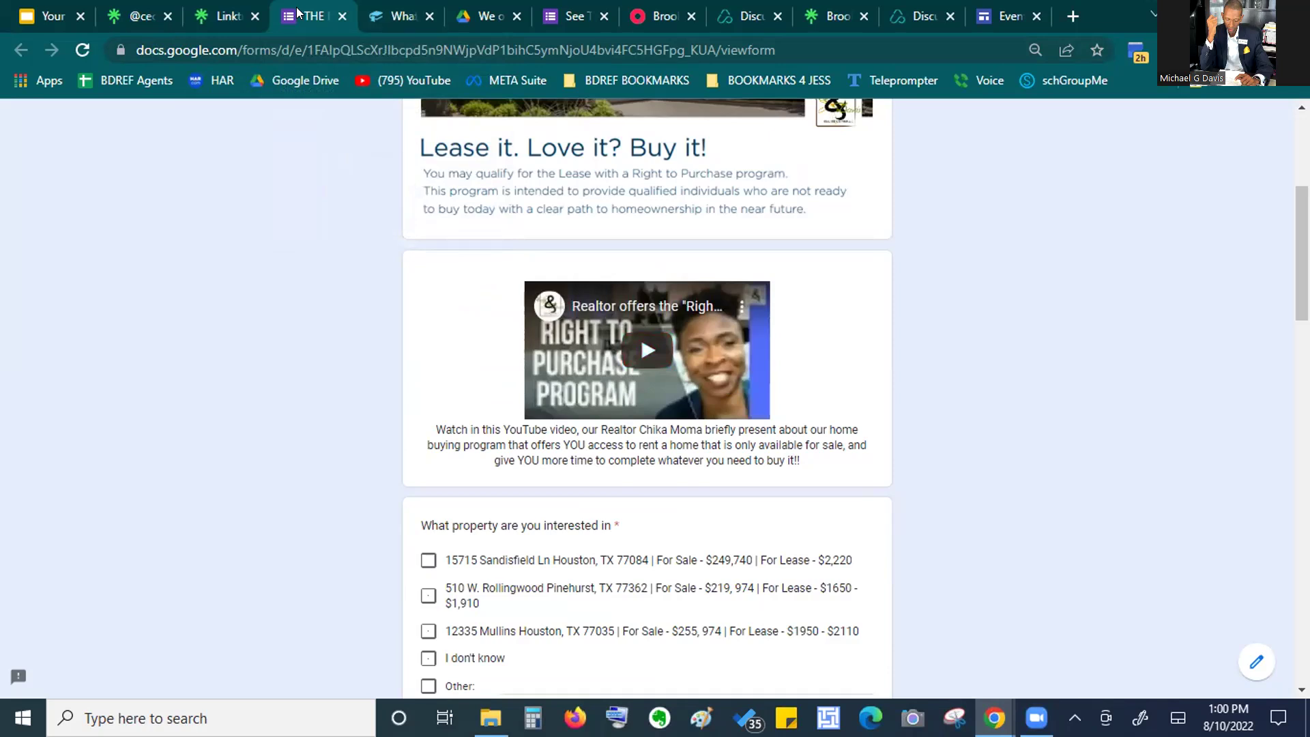
pyautogui.click(224, 18)
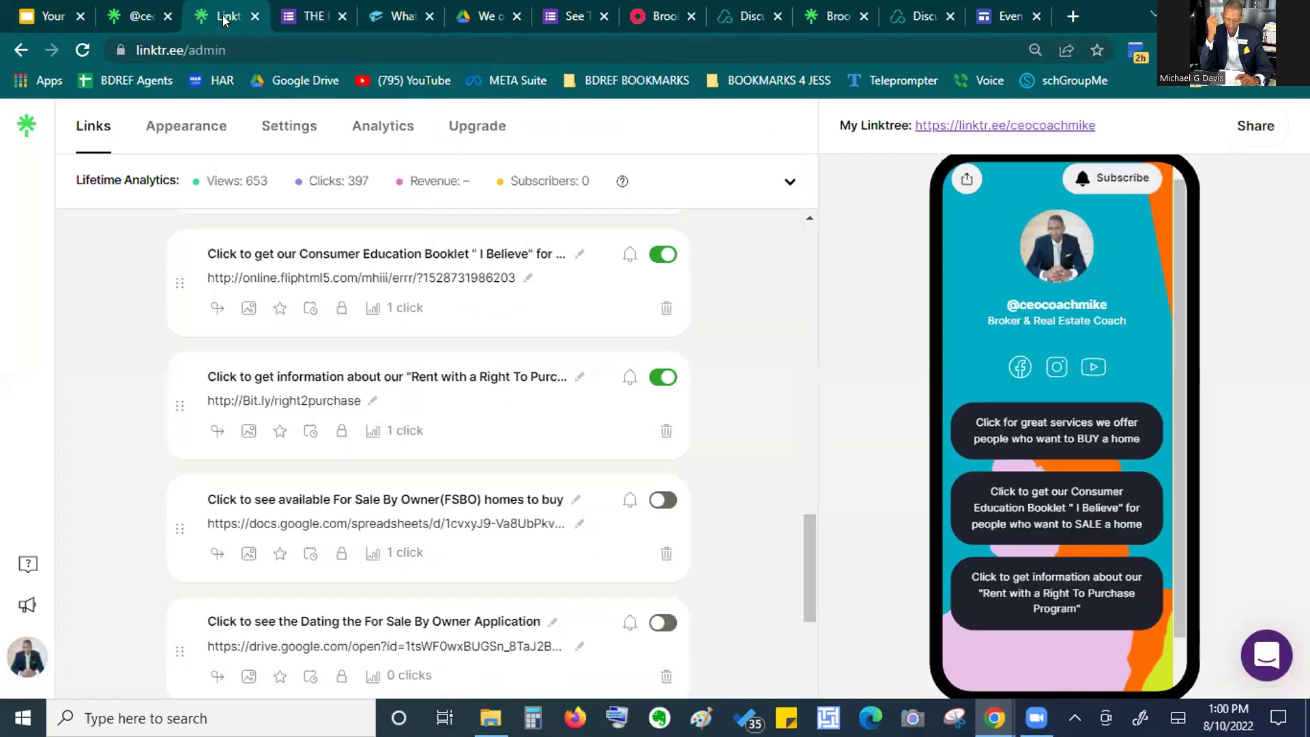
# View the Sellers page and its free offers on the Brooks & Davis website, and open the Buyers page
pyautogui.click(665, 19)
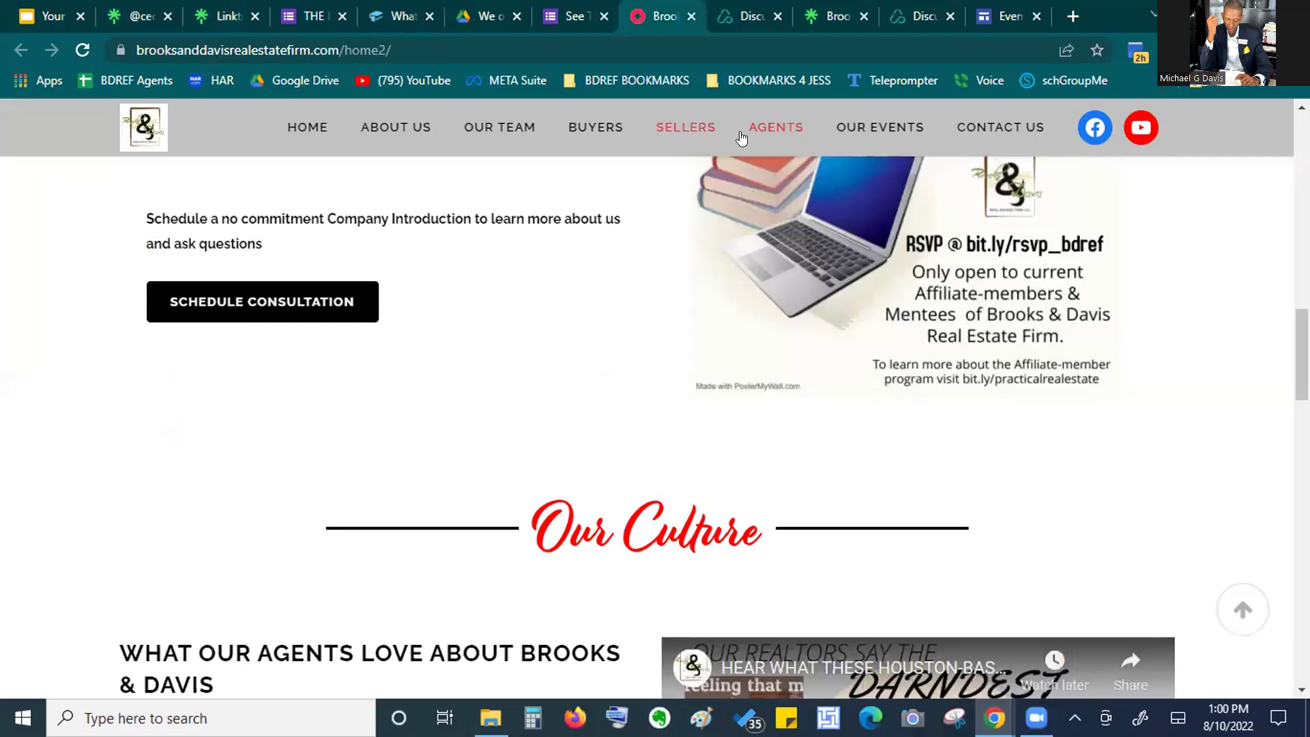
pyautogui.click(680, 123)
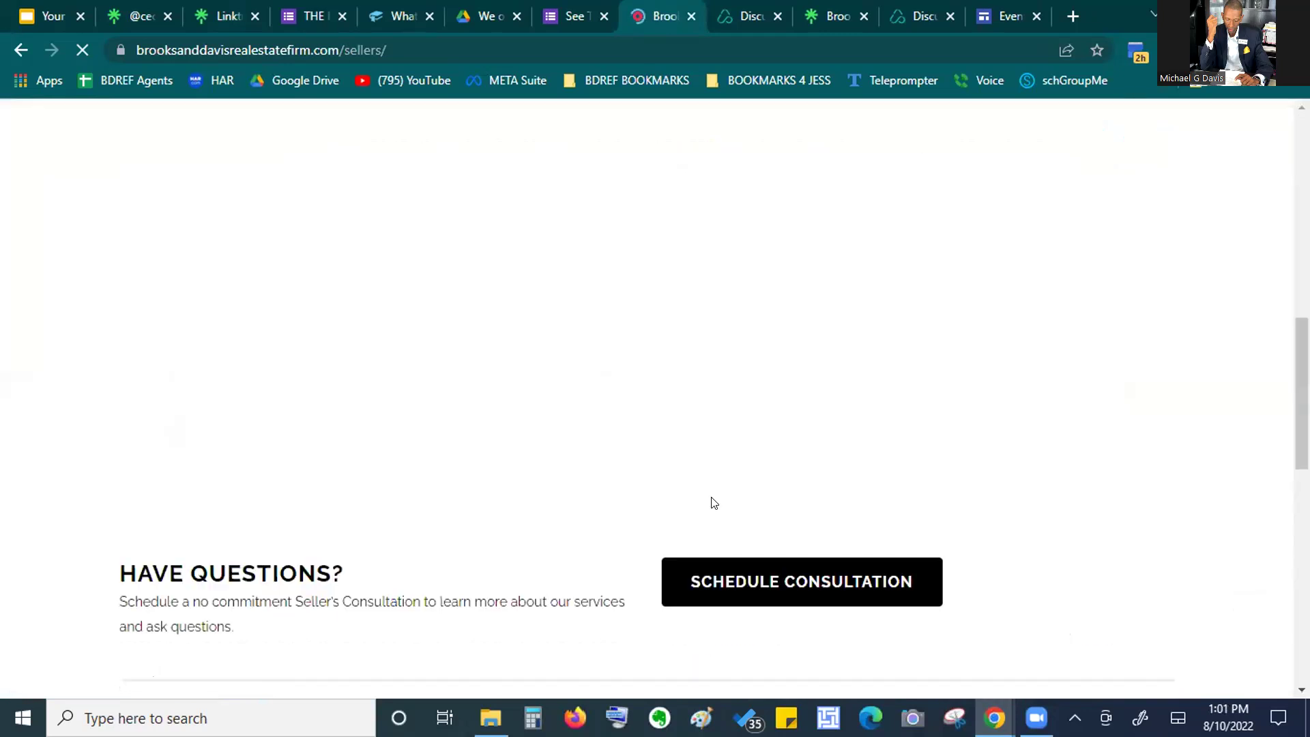
pyautogui.scroll(-12, 713, 503)
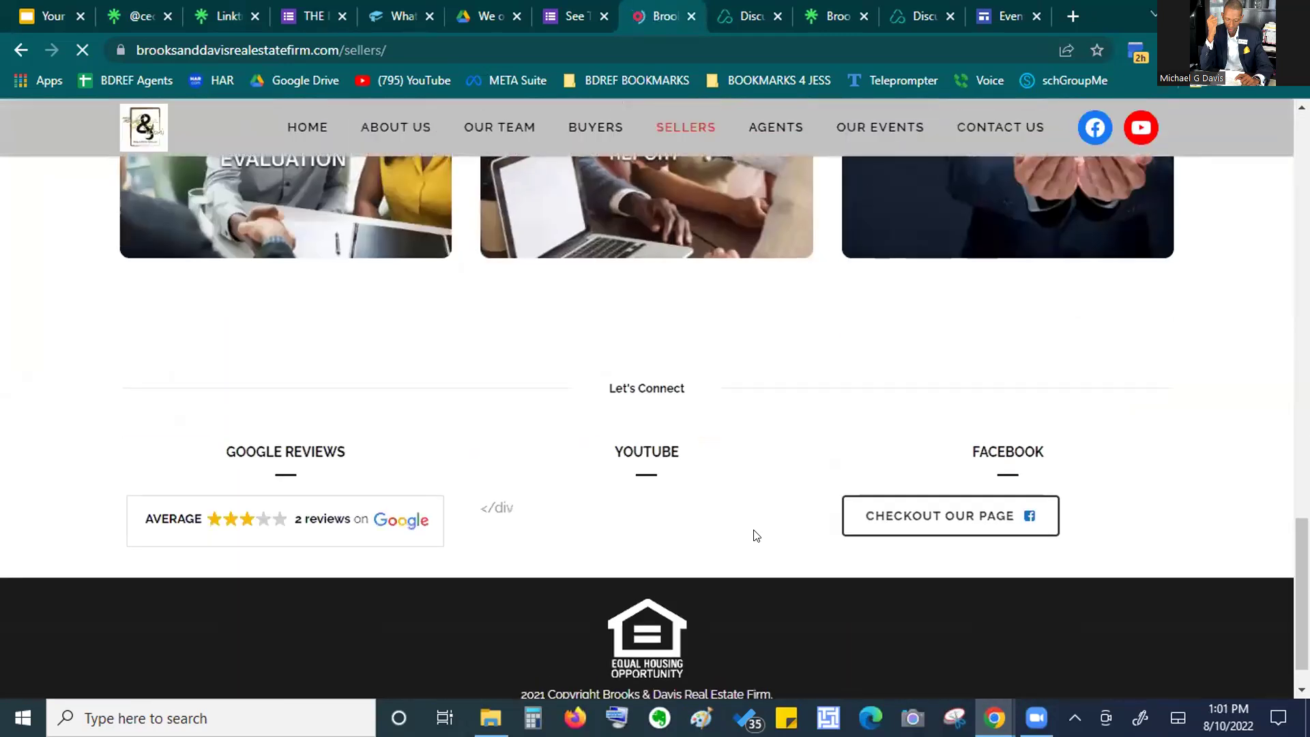
pyautogui.scroll(4, 756, 536)
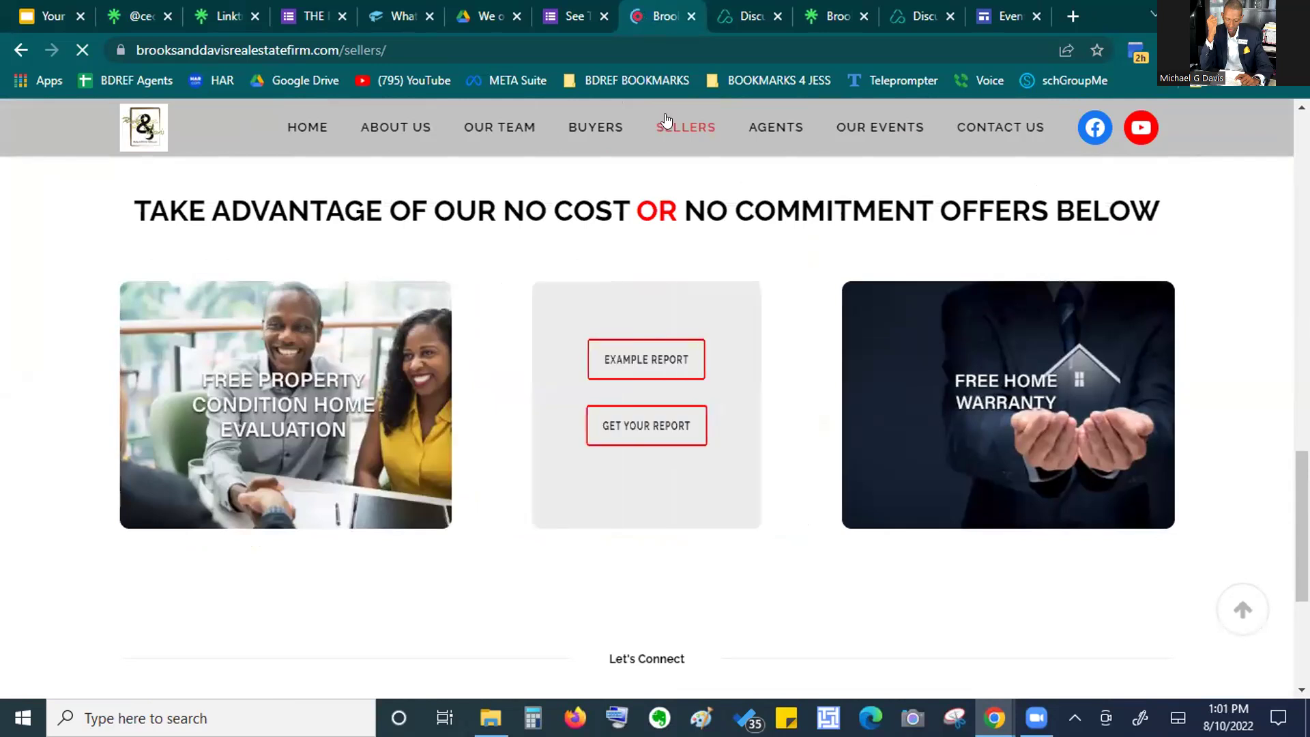
pyautogui.click(575, 129)
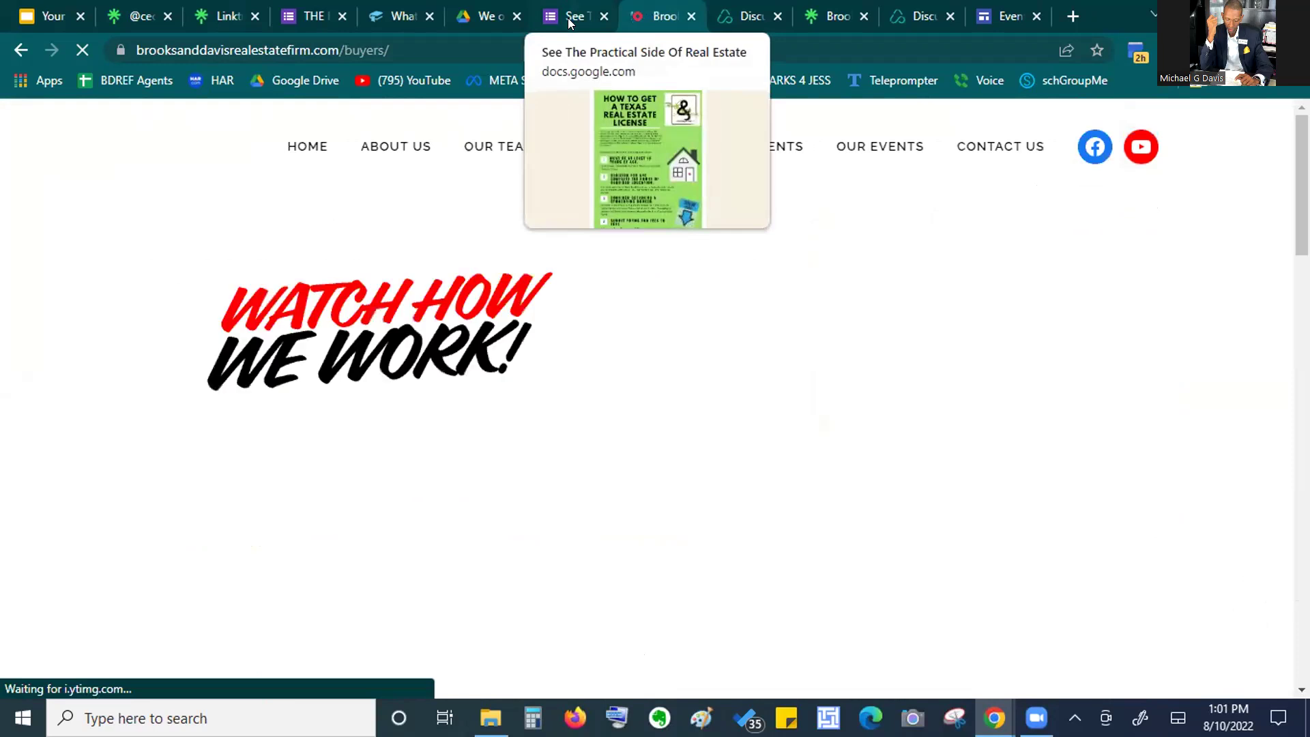
# View the open real estate license form, home-buyer services flyer and Linktree Examples slide, and return to the Linktree admin
pyautogui.click(569, 15)
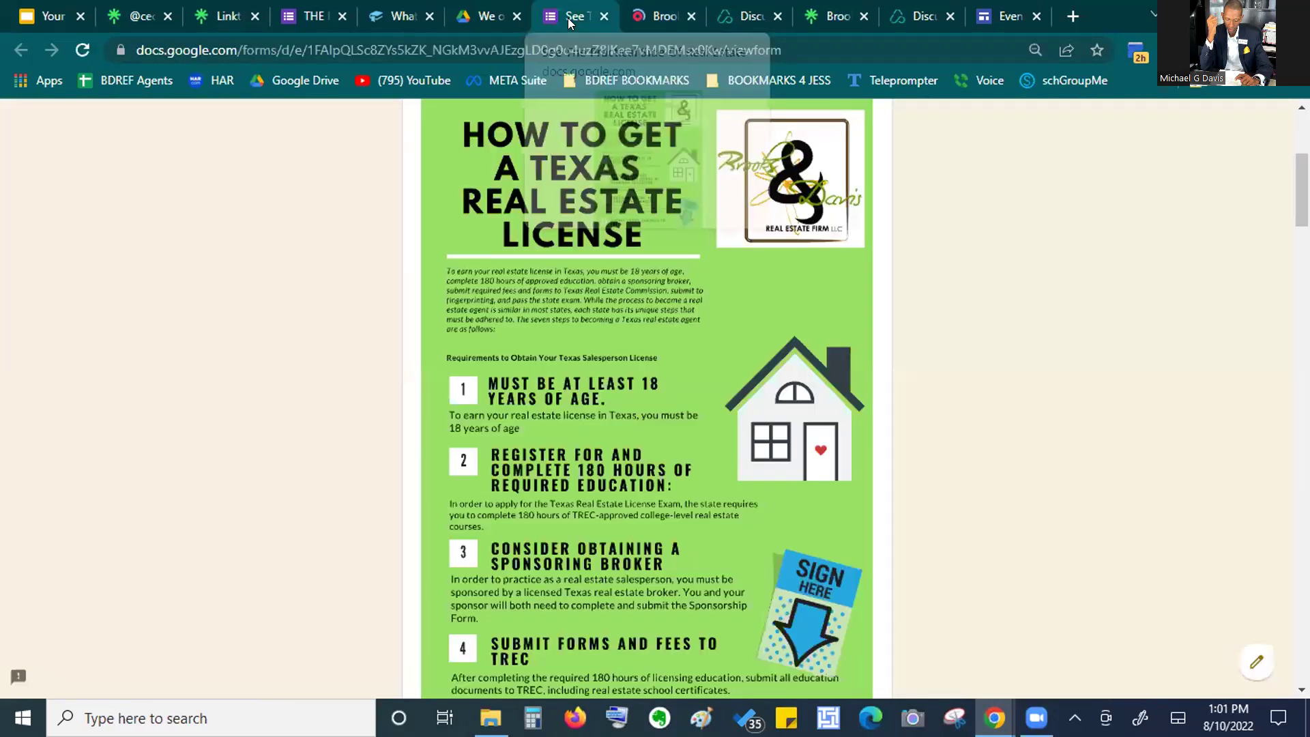
pyautogui.click(508, 20)
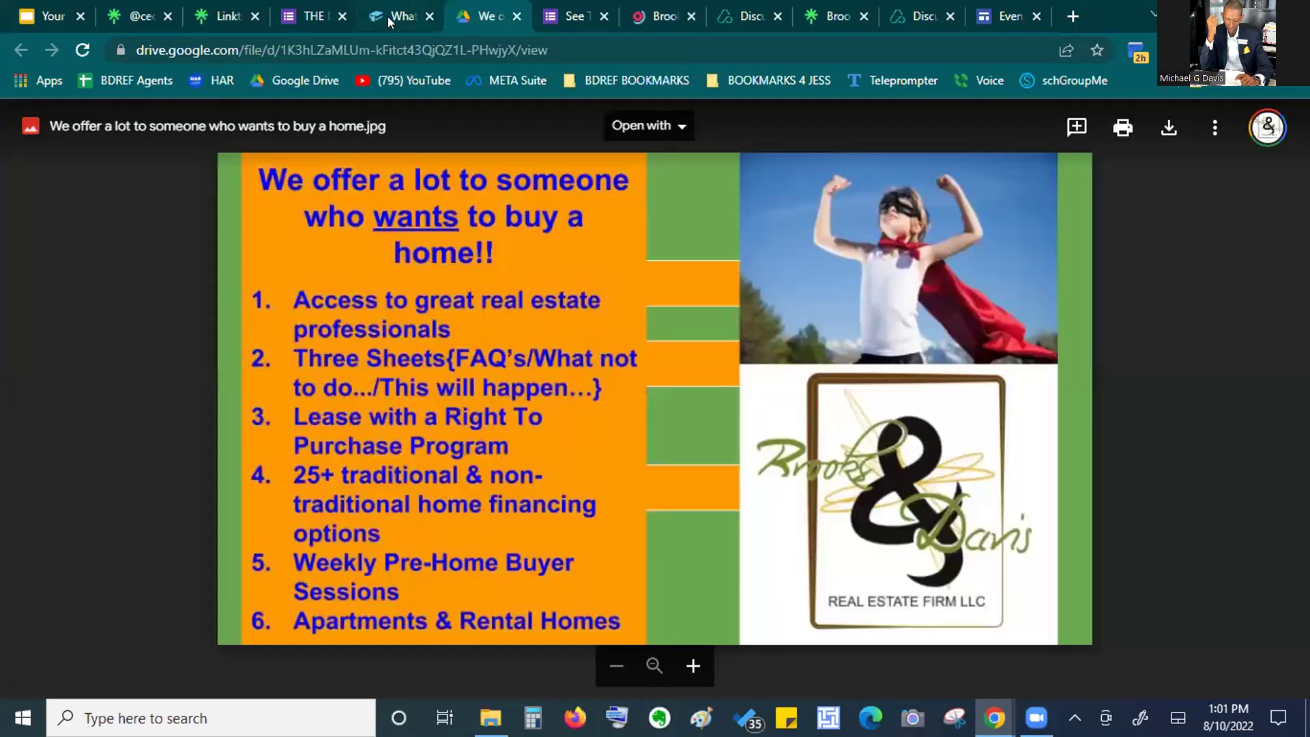
pyautogui.click(208, 19)
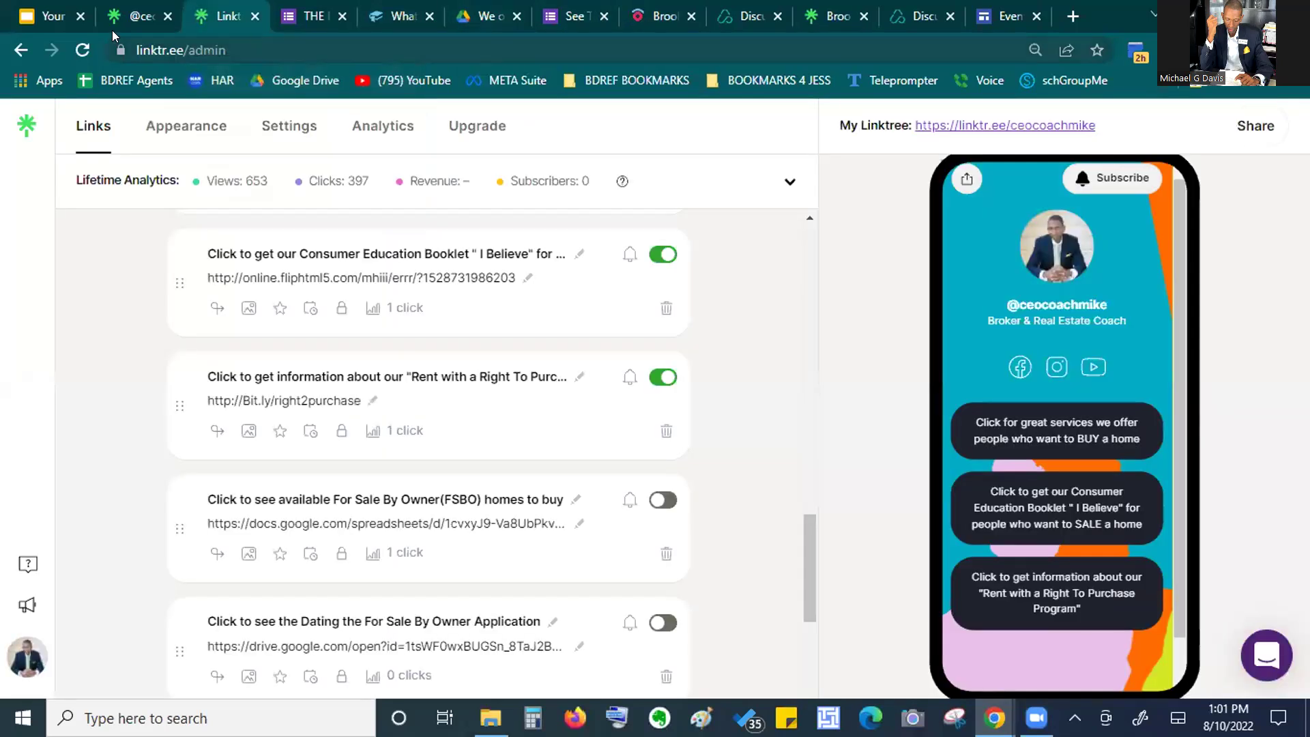
pyautogui.click(51, 17)
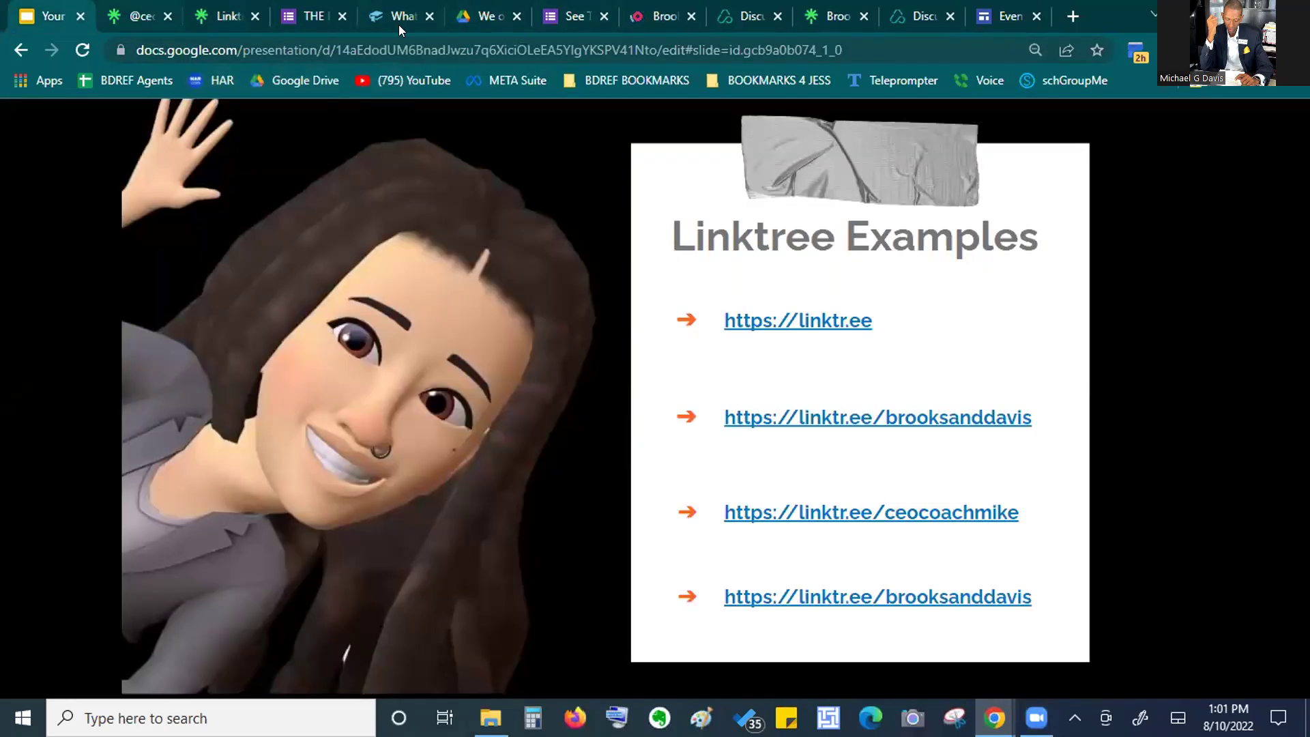
pyautogui.click(214, 19)
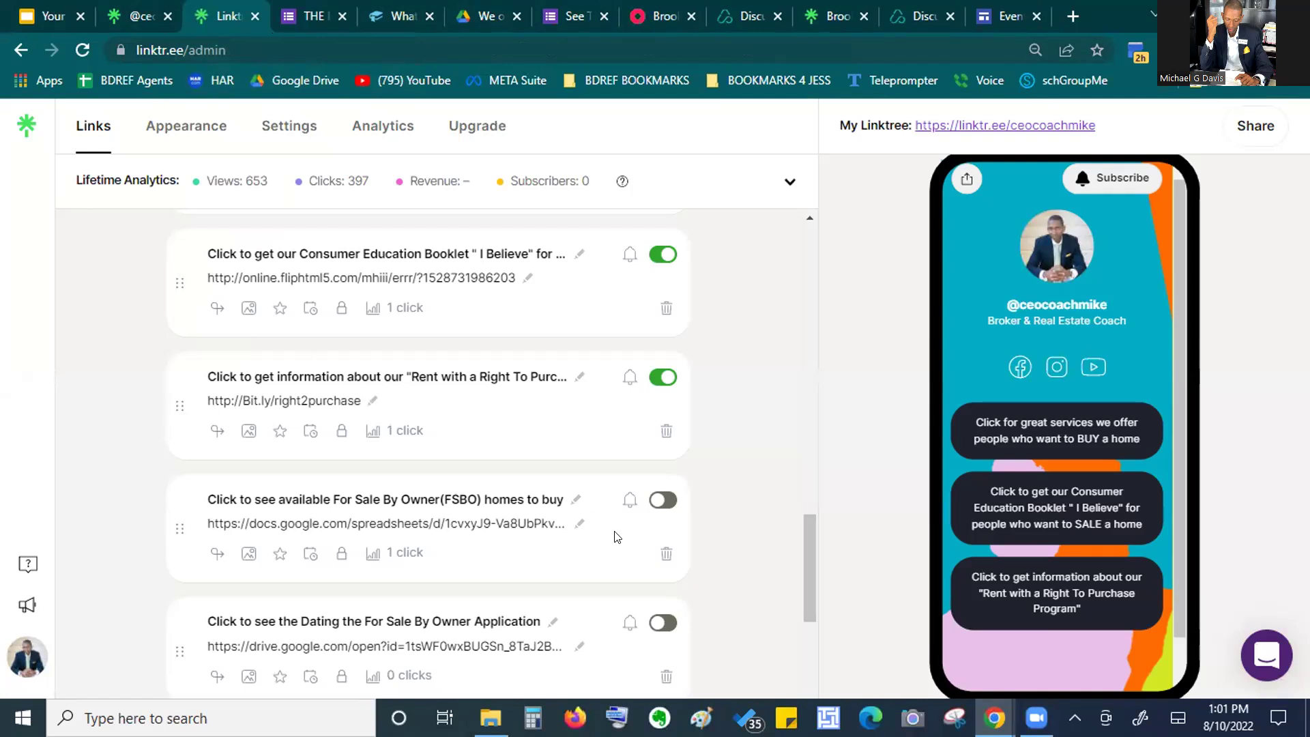
# Look through the Linktree links list, from the For Sale By Owner and home selling links back up to the first link
pyautogui.scroll(-2, 579, 546)
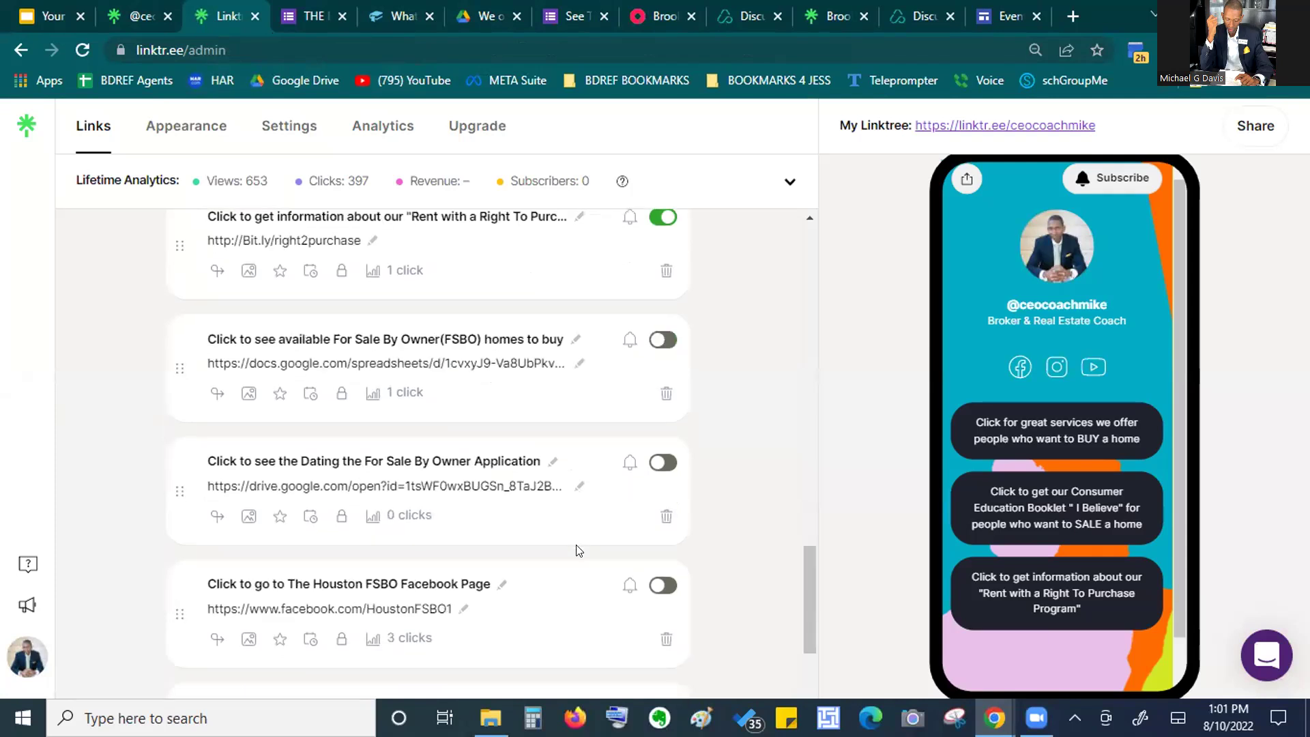
pyautogui.scroll(-2, 578, 550)
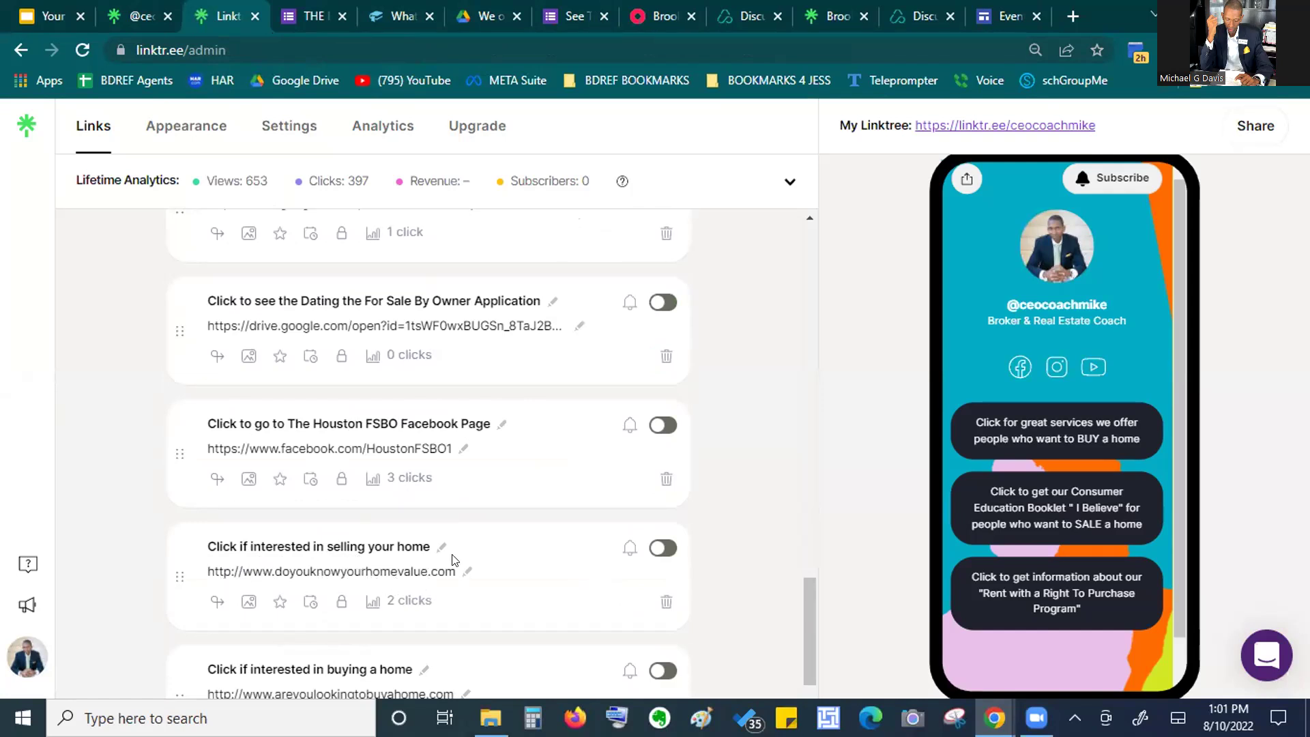
pyautogui.scroll(2, 633, 545)
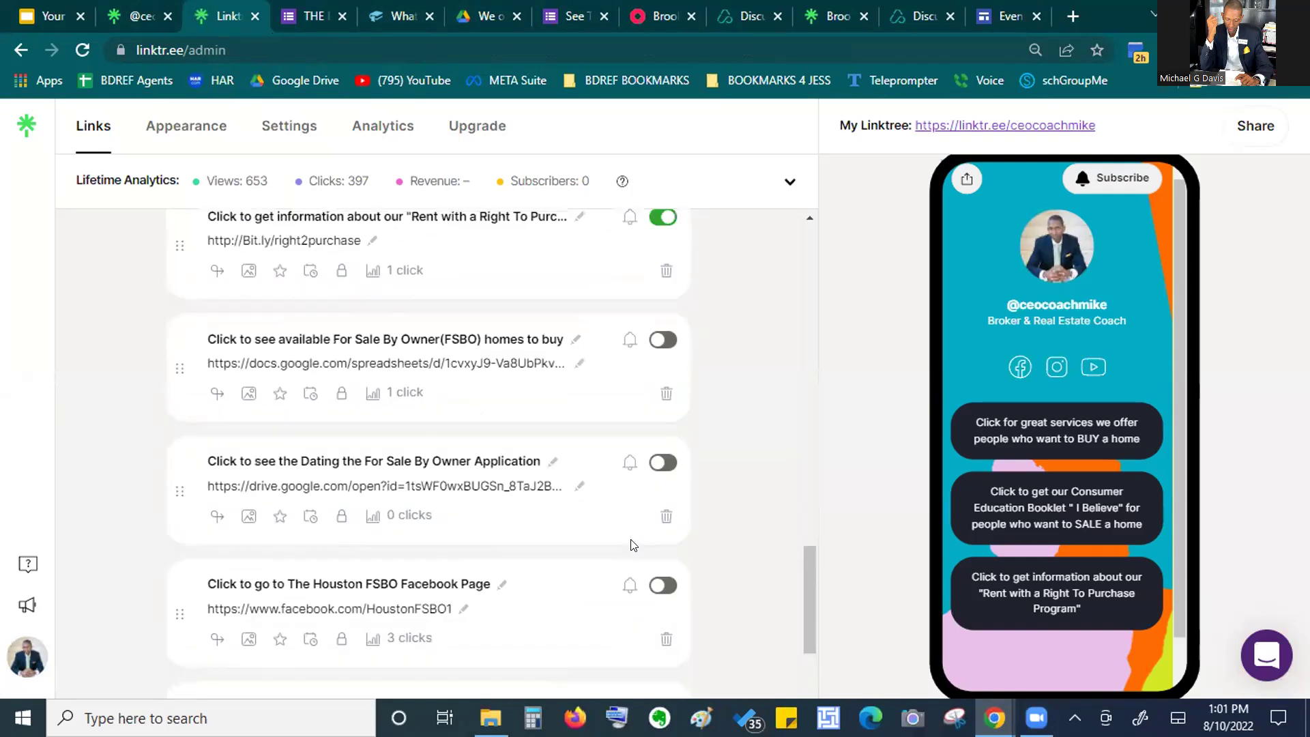
pyautogui.scroll(8, 633, 546)
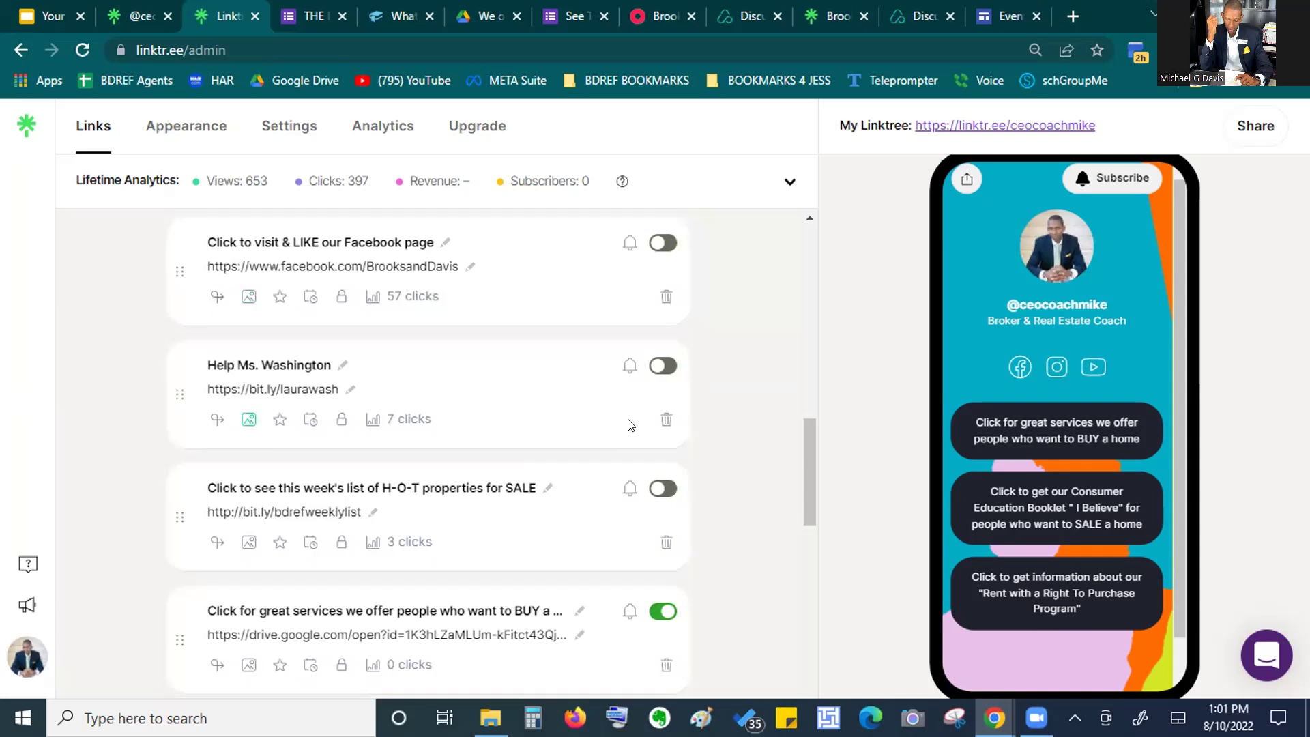
pyautogui.scroll(8, 659, 293)
pyautogui.scroll(3, 658, 287)
# Turn off the home-buyer services, Consumer Education Booklet and "Rent with a Right To Purchase" links
pyautogui.scroll(-10, 638, 477)
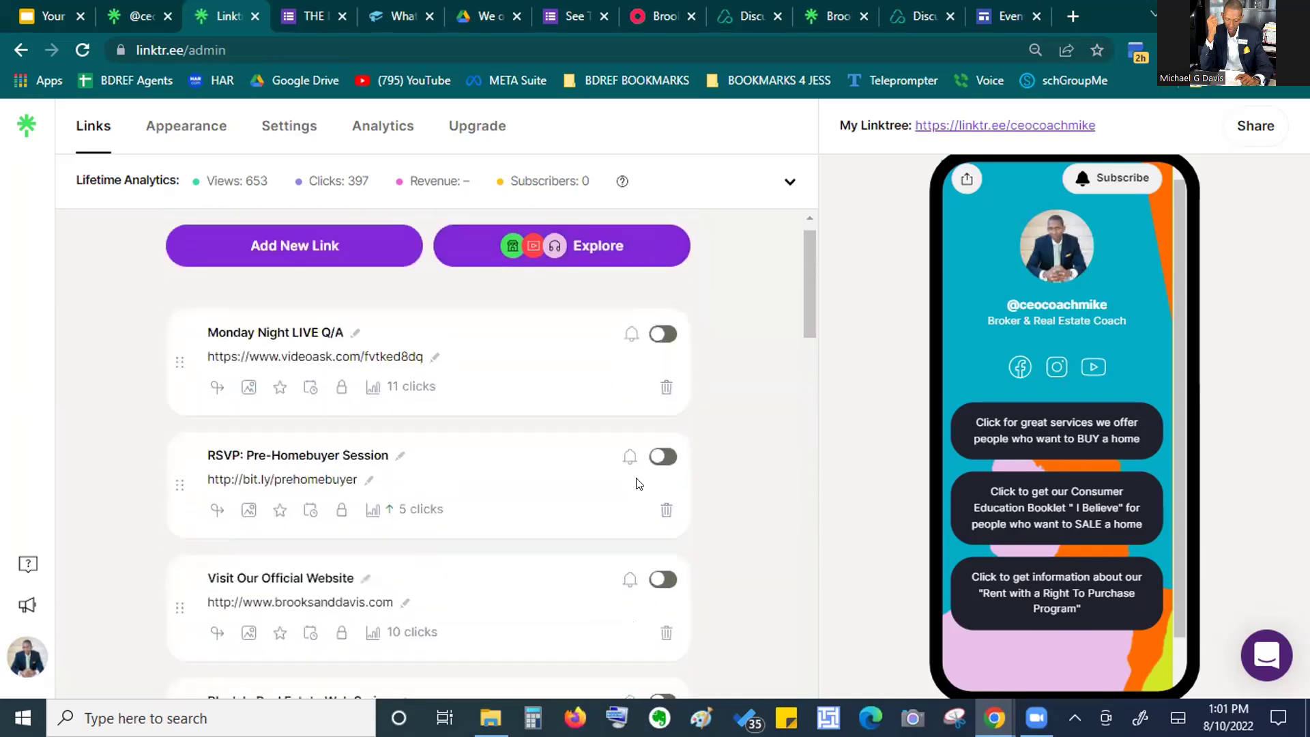
pyautogui.scroll(5, 672, 436)
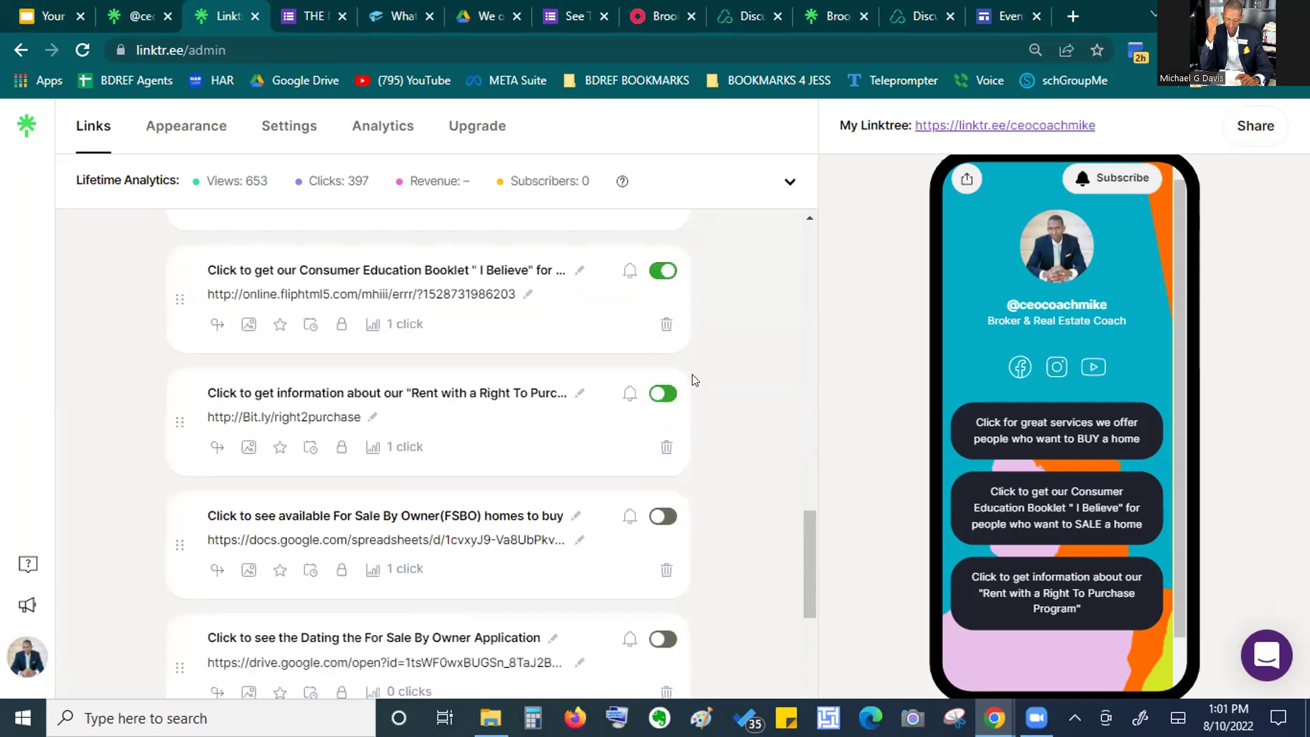
pyautogui.scroll(3, 694, 374)
pyautogui.scroll(10, 666, 365)
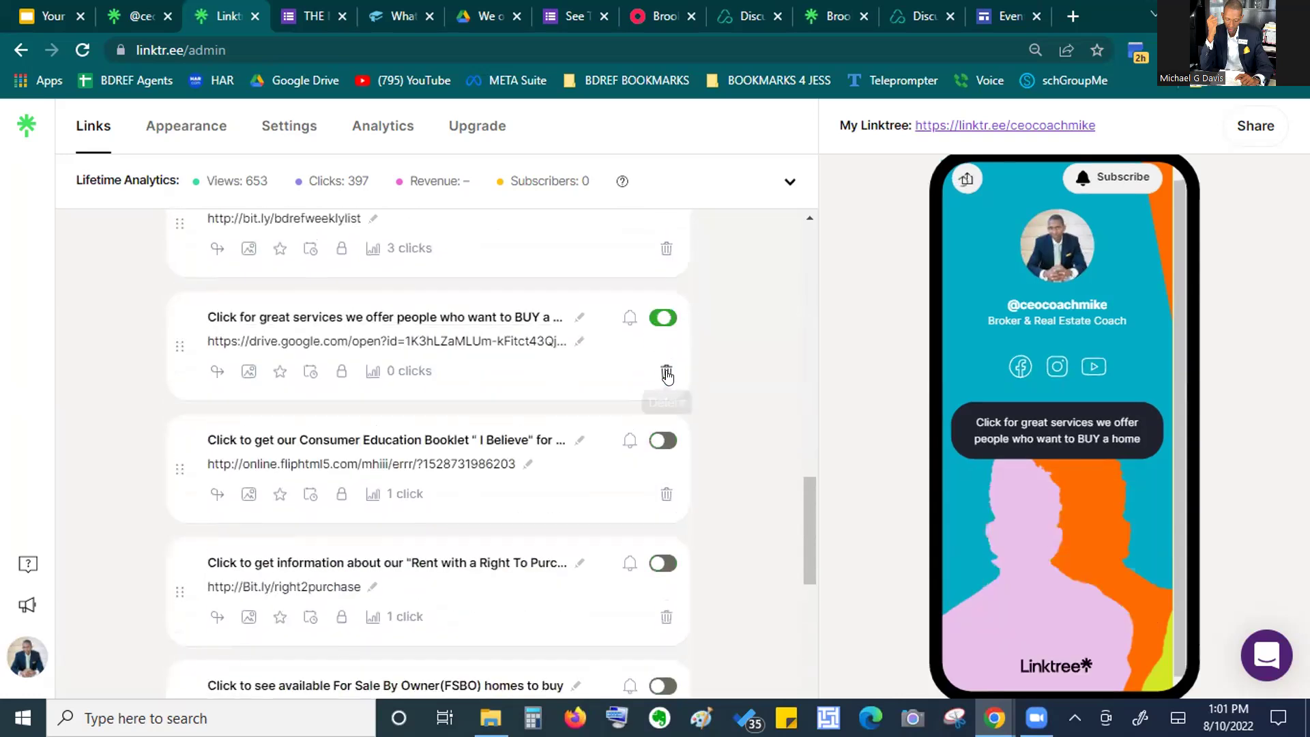
pyautogui.scroll(5, 668, 376)
# Turn on the "Monday Night LIVE Q/A", "RSVP: Pre-Homebuyer Session" and "Visit Our Official Website" links
pyautogui.click(664, 359)
pyautogui.click(664, 483)
pyautogui.click(662, 606)
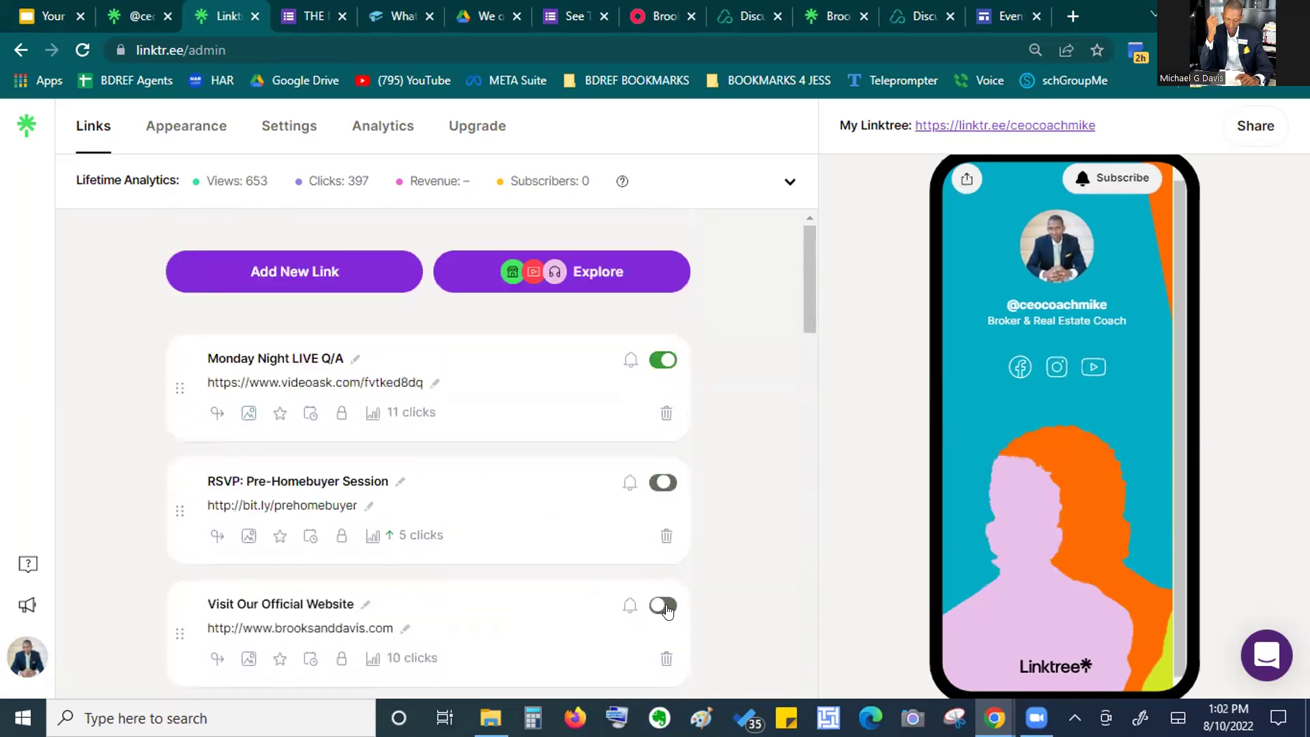
# Turn on the "Black In Real Estate Web Series", "Click if already a licensed Realtor" and "Click if not a licensed Realtor" links
pyautogui.scroll(-4, 607, 556)
pyautogui.click(664, 408)
pyautogui.click(664, 532)
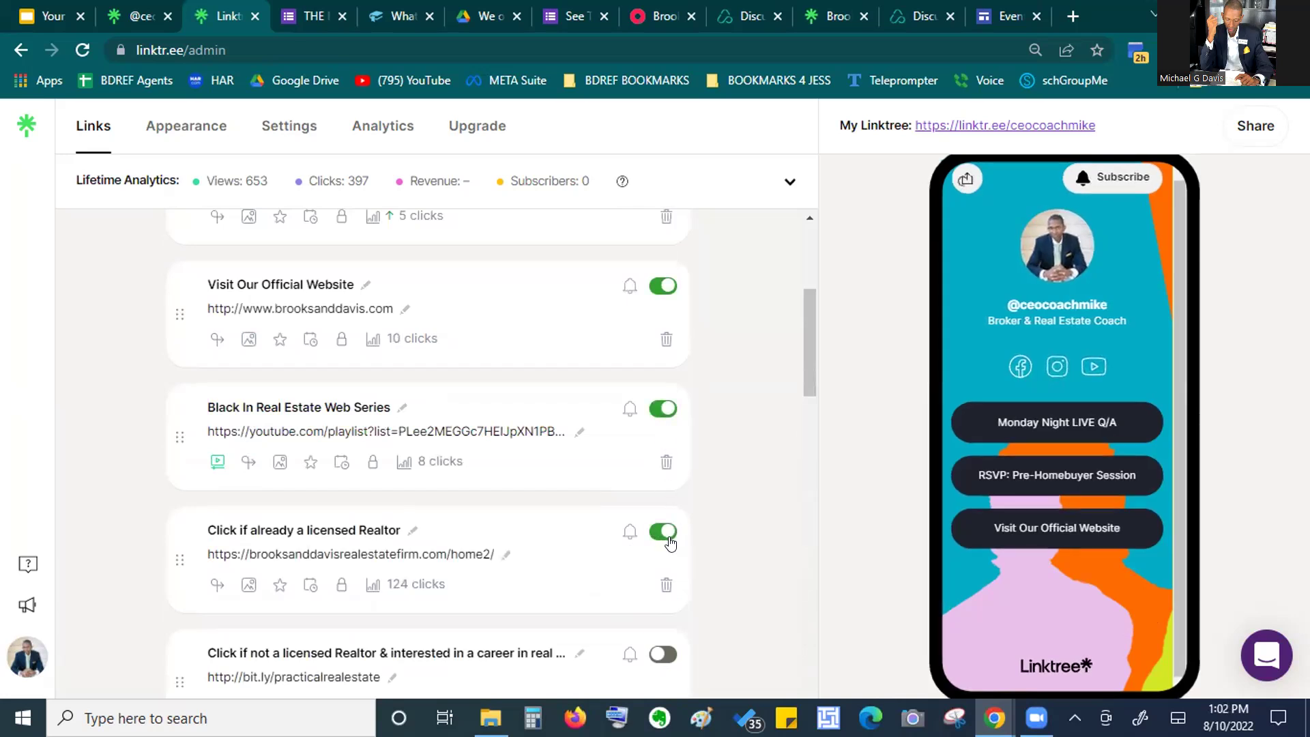
pyautogui.scroll(-2, 655, 518)
pyautogui.click(666, 501)
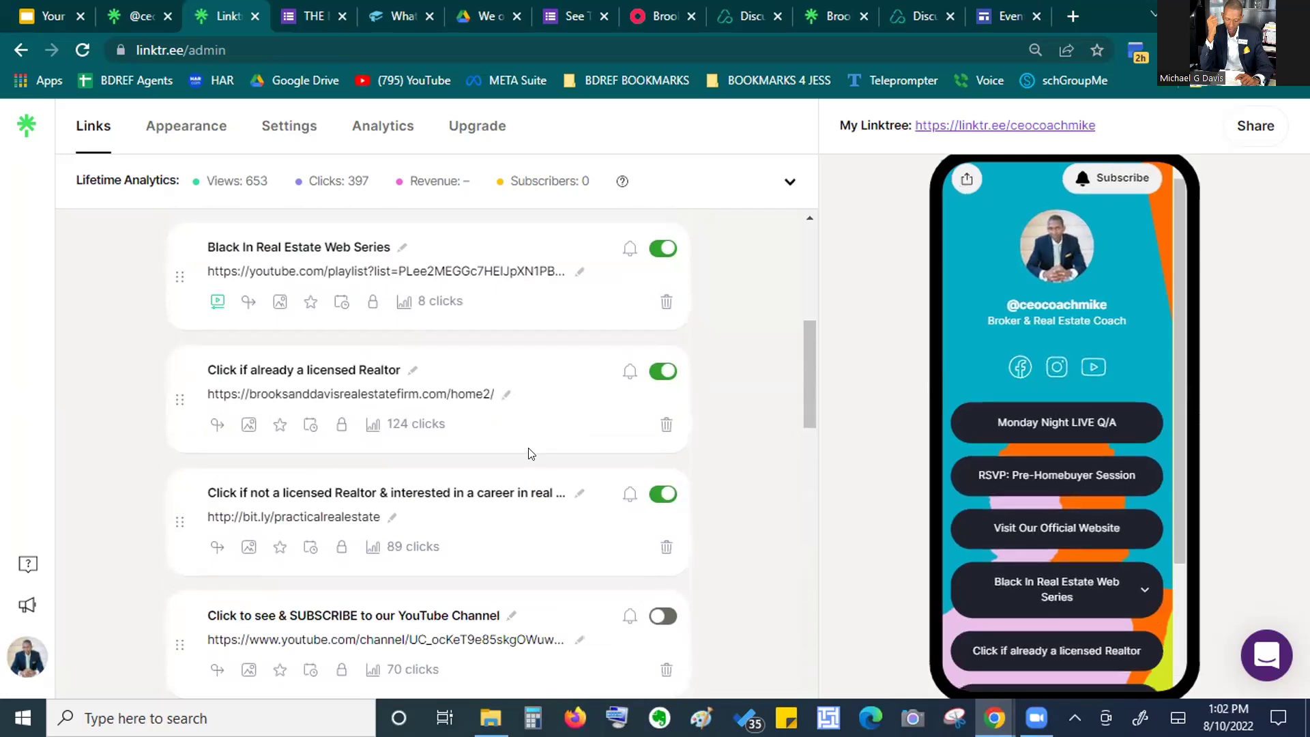
pyautogui.scroll(-2, 531, 453)
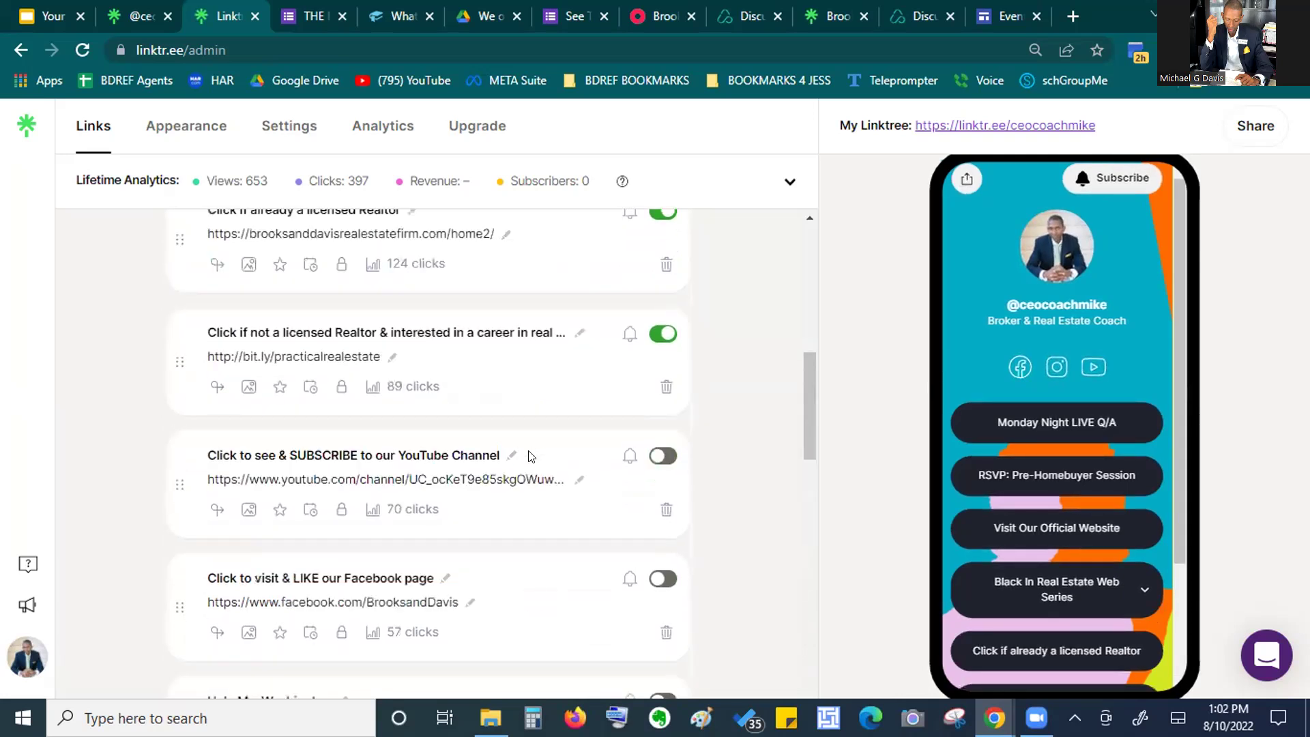
pyautogui.scroll(8, 586, 424)
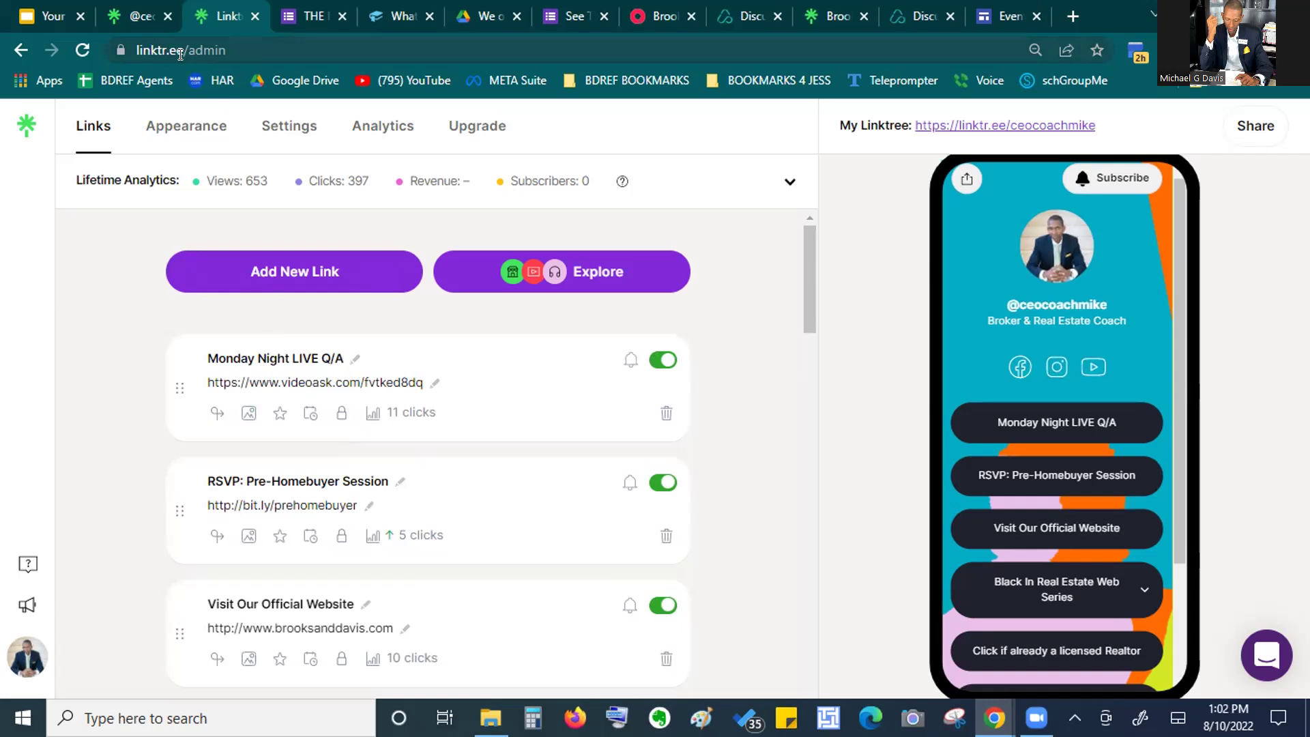
pyautogui.moveTo(180, 44); pyautogui.dragTo(127, 52)
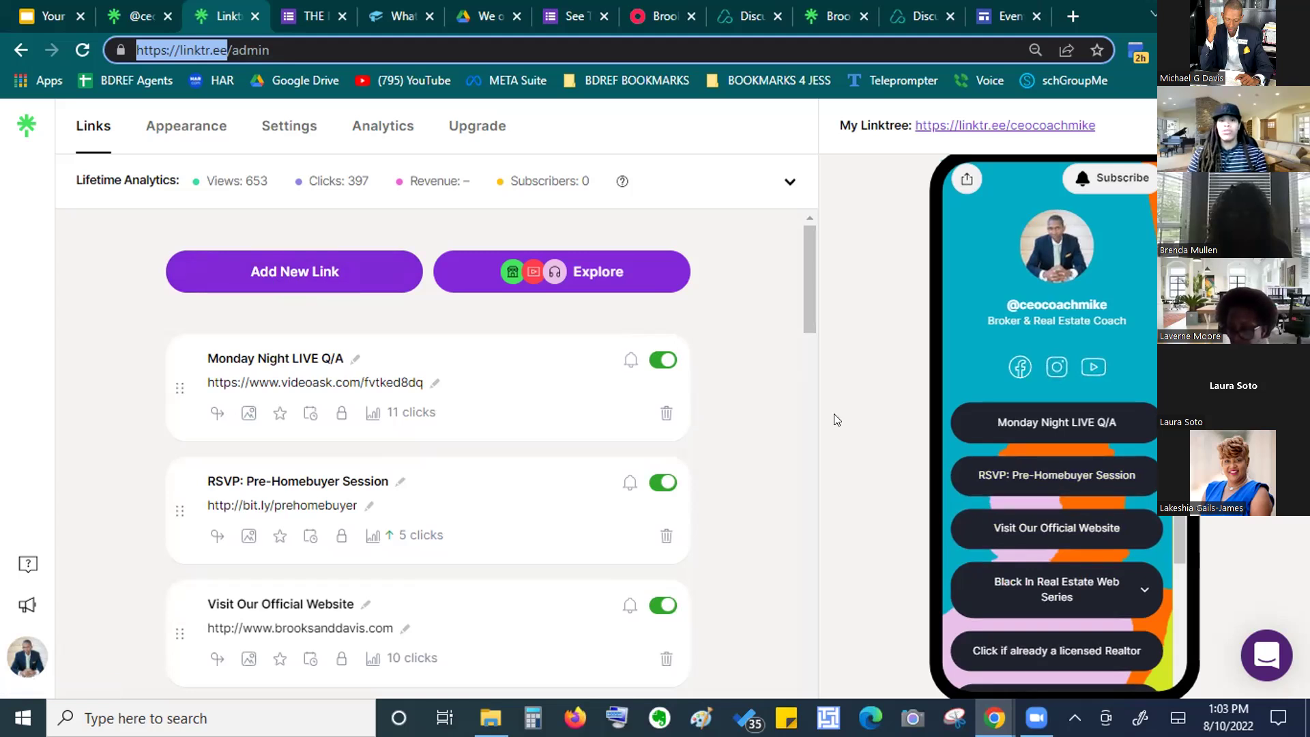
pyautogui.click(804, 256)
pyautogui.moveTo(802, 250)
pyautogui.mouseDown()
pyautogui.moveTo(801, 291)
pyautogui.moveTo(804, 245)
pyautogui.mouseUp()
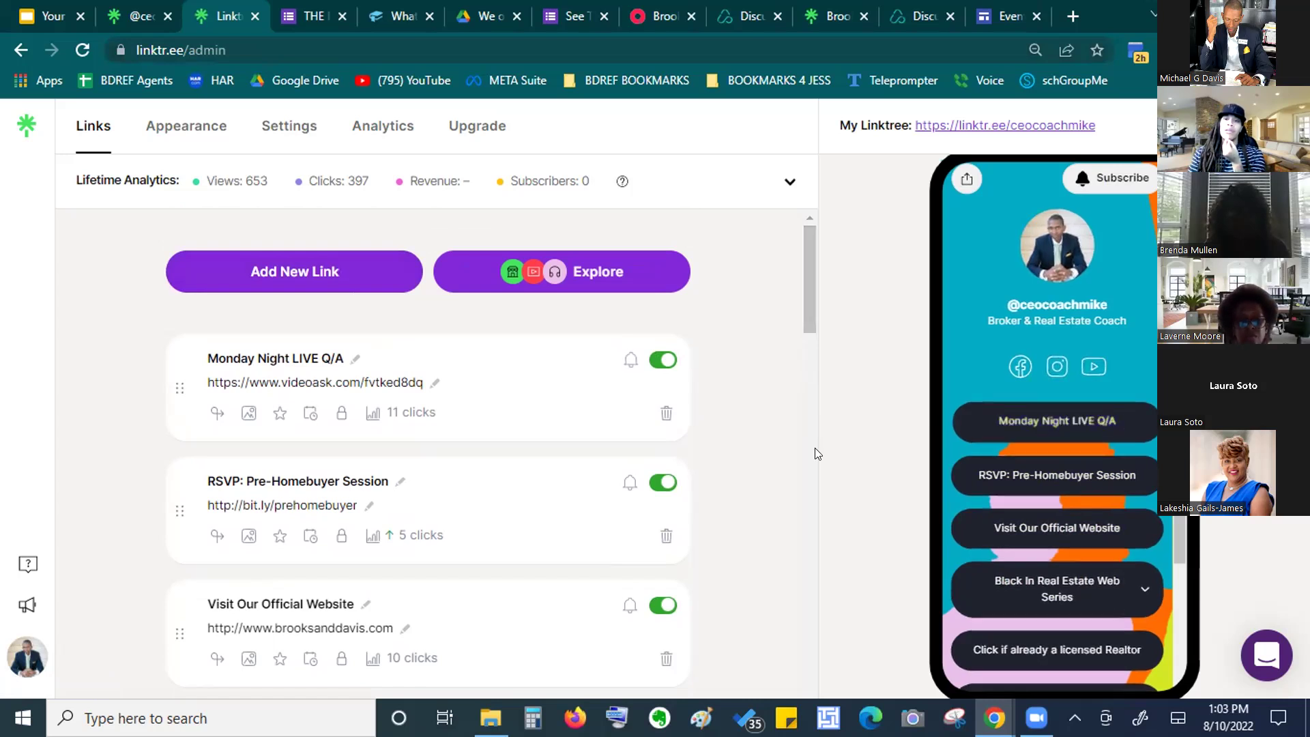
# Turn on the "Click to see & SUBSCRIBE to our YouTube Channel" and "Click to visit & LIKE our Facebook page" links
pyautogui.scroll(-5, 508, 517)
pyautogui.scroll(-2, 647, 389)
pyautogui.scroll(-2, 652, 478)
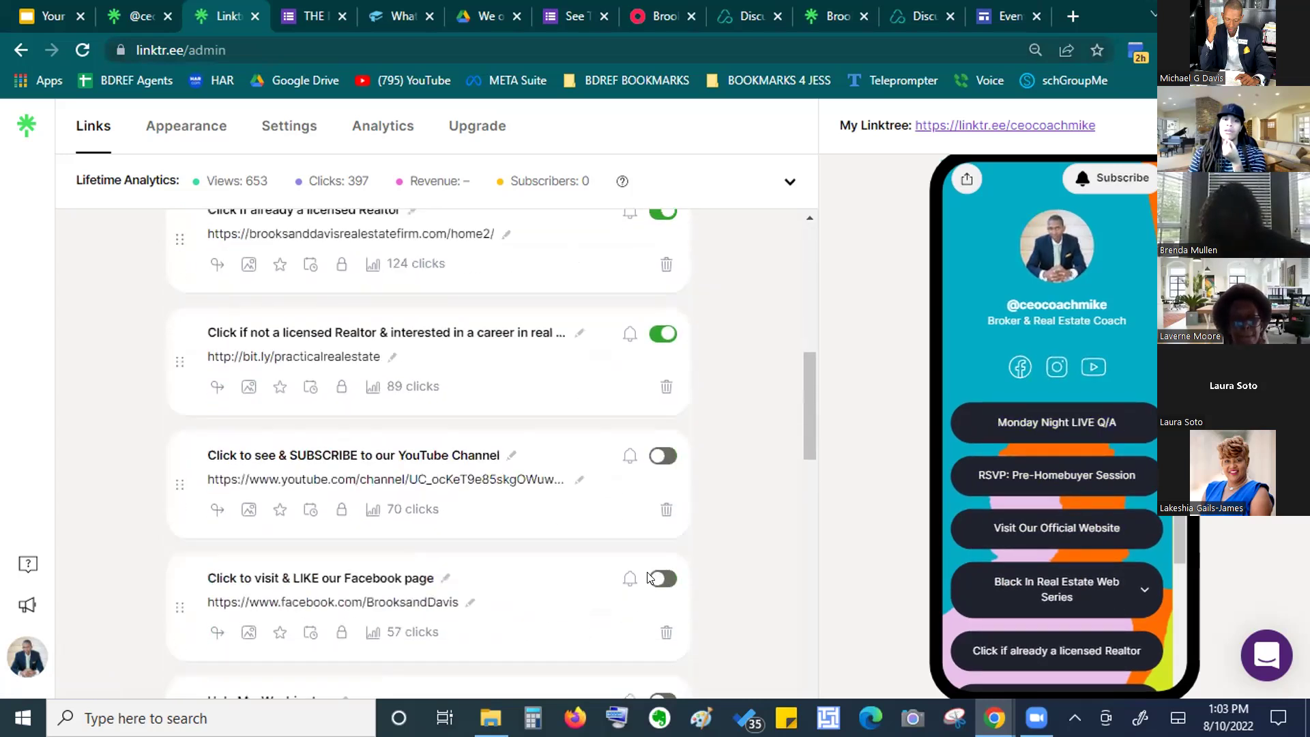
pyautogui.click(659, 581)
pyautogui.click(666, 454)
pyautogui.scroll(-2, 531, 532)
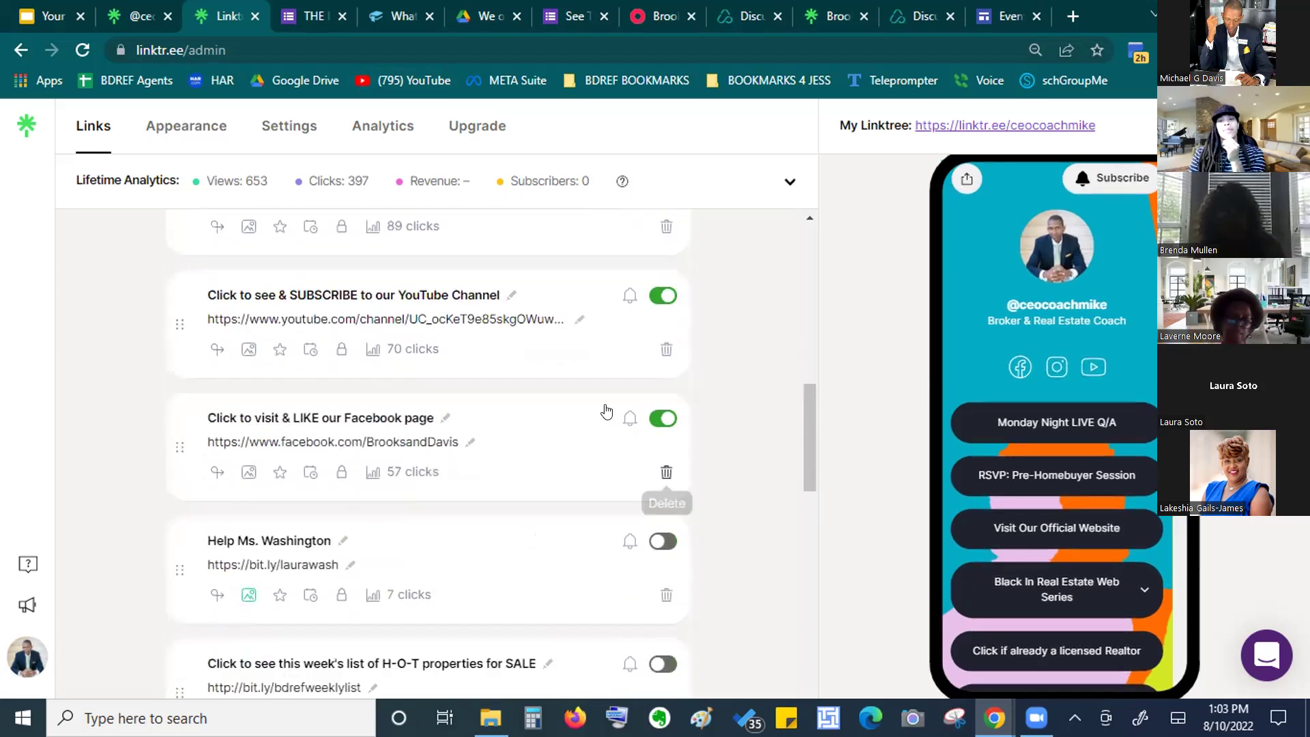
# Open the Linktree Appearance page and look over the profile image, title, bio and "Join the PROs" offer
pyautogui.scroll(7, 604, 416)
pyautogui.scroll(3, 603, 426)
pyautogui.scroll(-10, 634, 495)
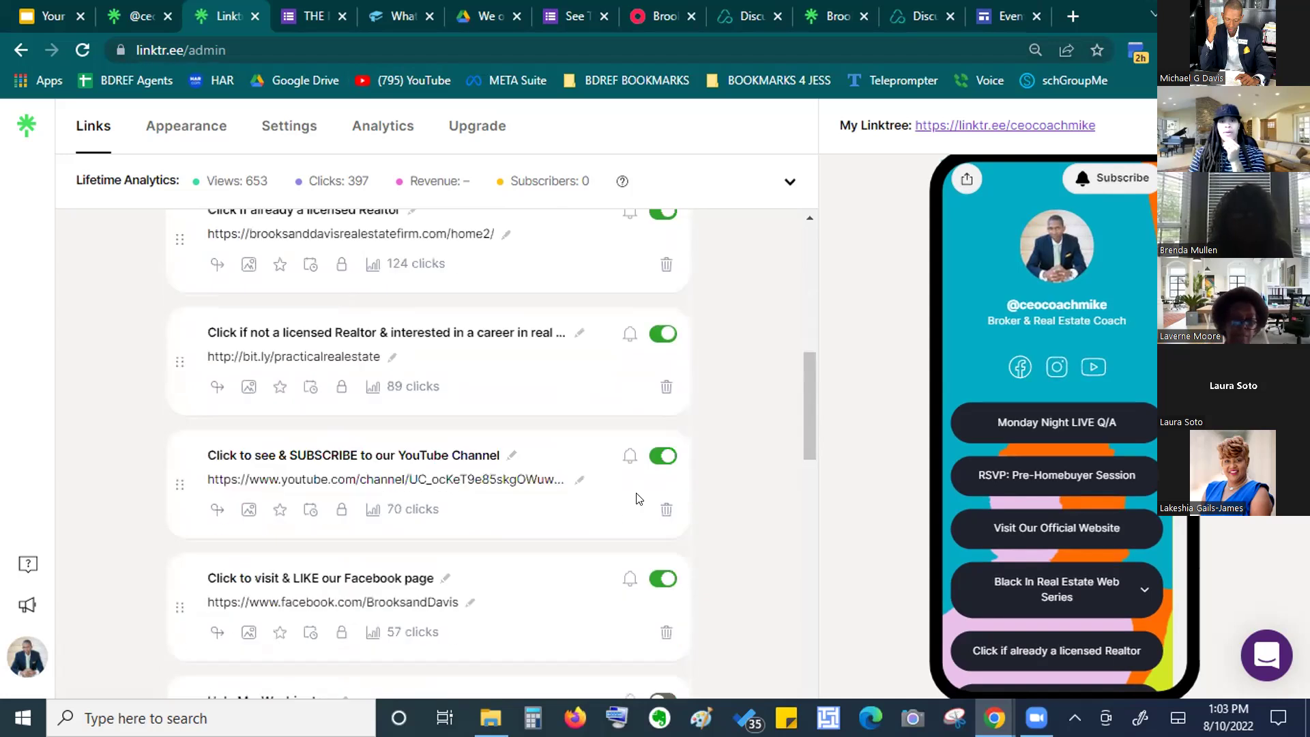
pyautogui.scroll(5, 636, 498)
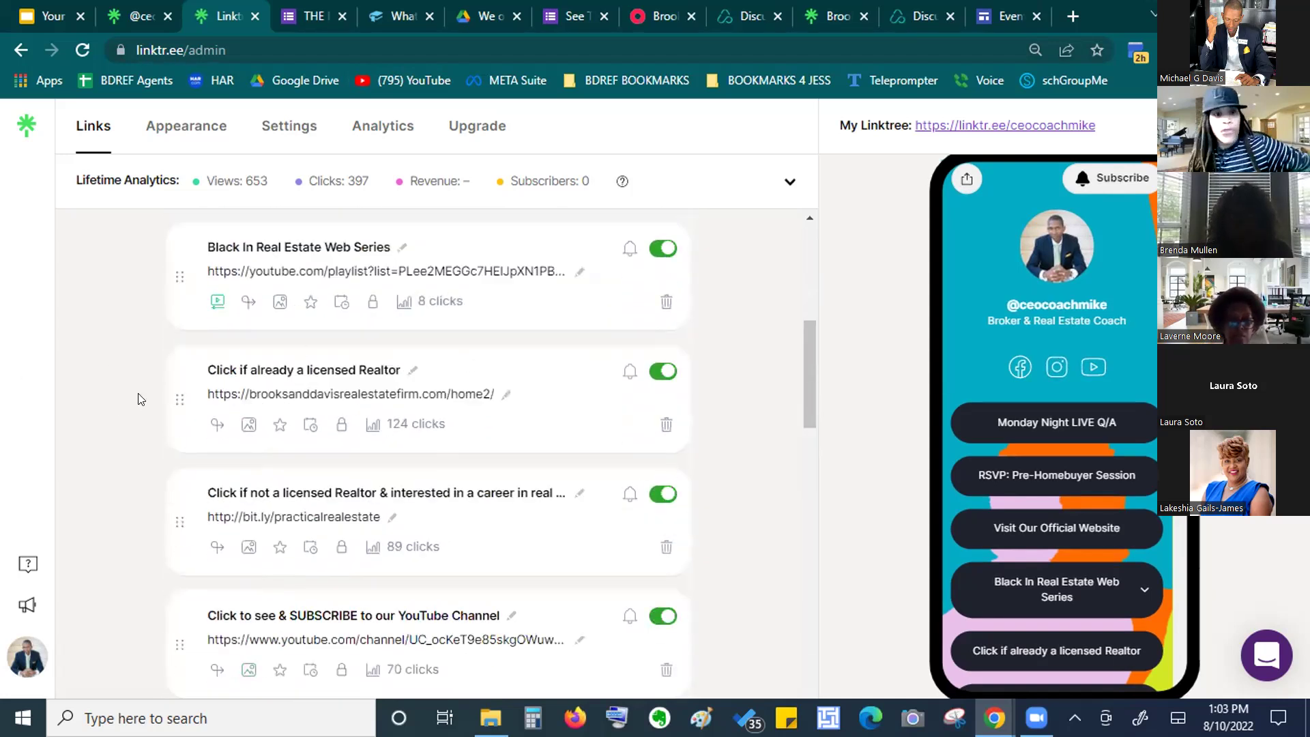
pyautogui.scroll(2, 205, 258)
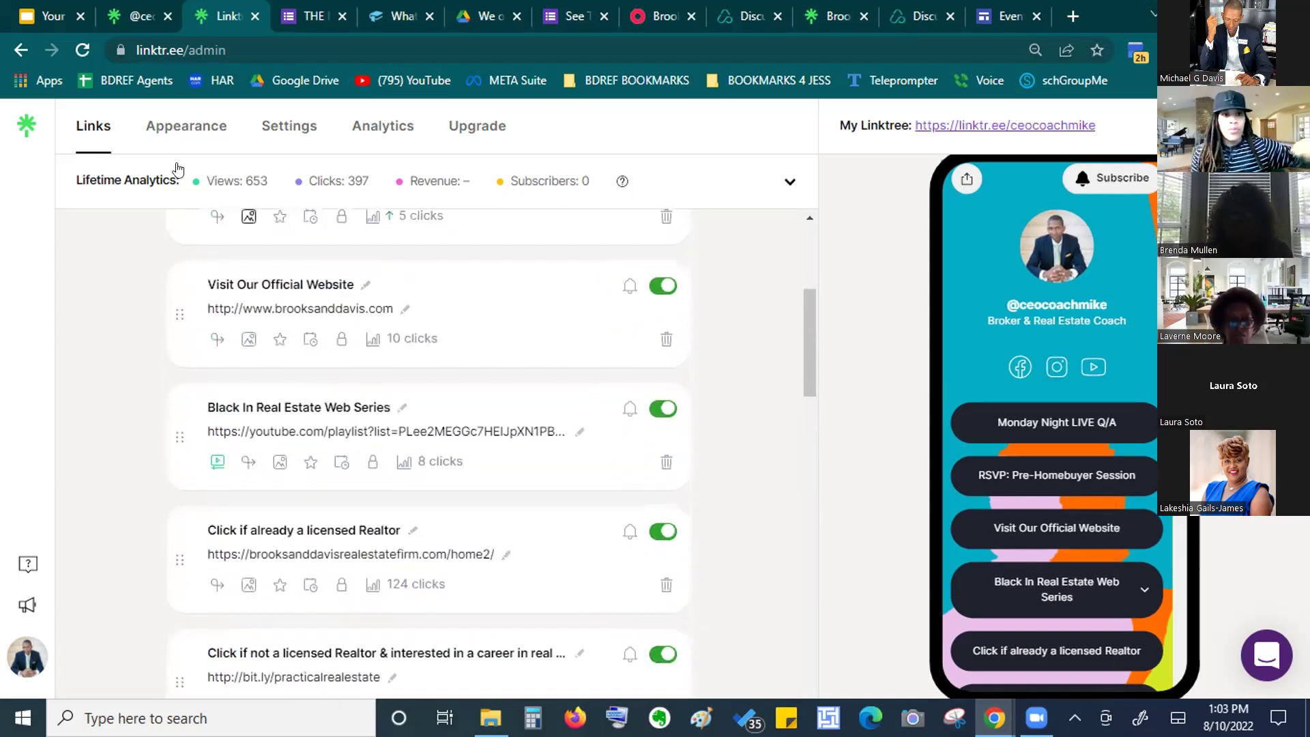
pyautogui.click(174, 133)
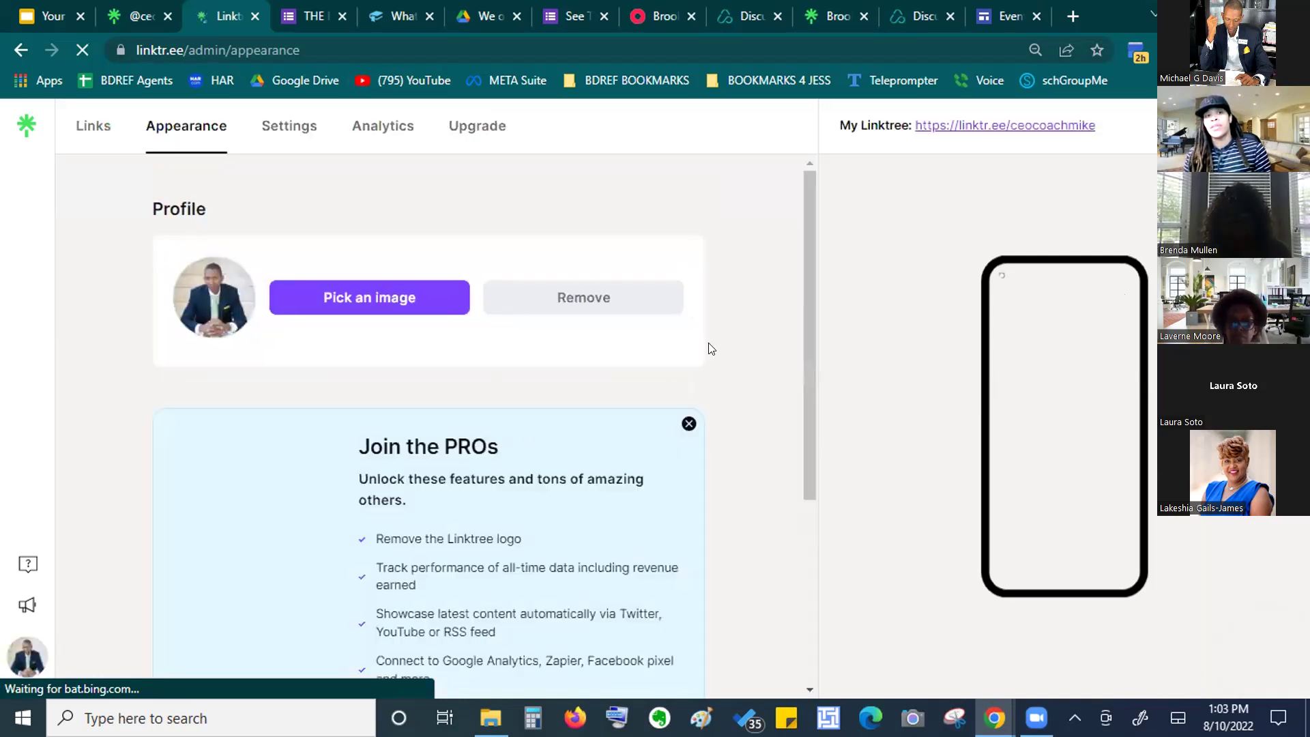
pyautogui.scroll(-3, 434, 470)
pyautogui.scroll(-5, 434, 470)
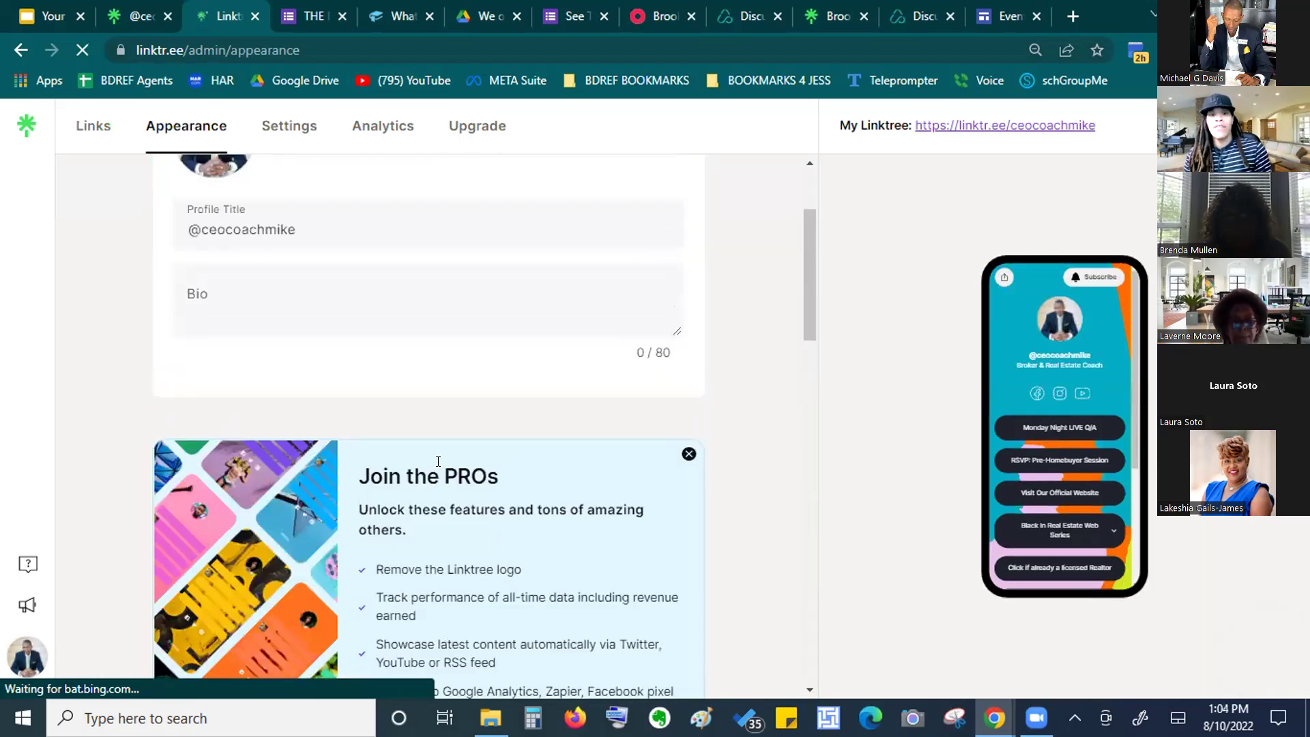
pyautogui.scroll(-2, 436, 464)
pyautogui.scroll(-1, 438, 461)
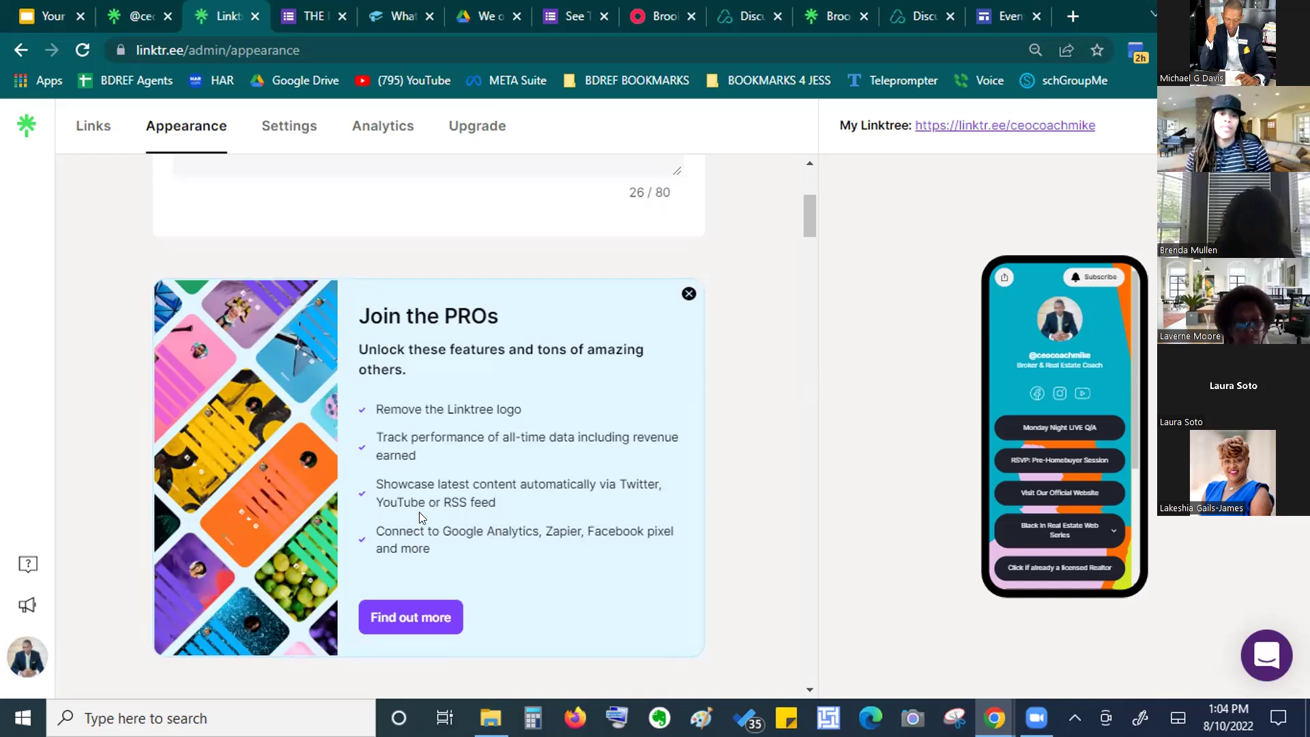
pyautogui.scroll(5, 419, 511)
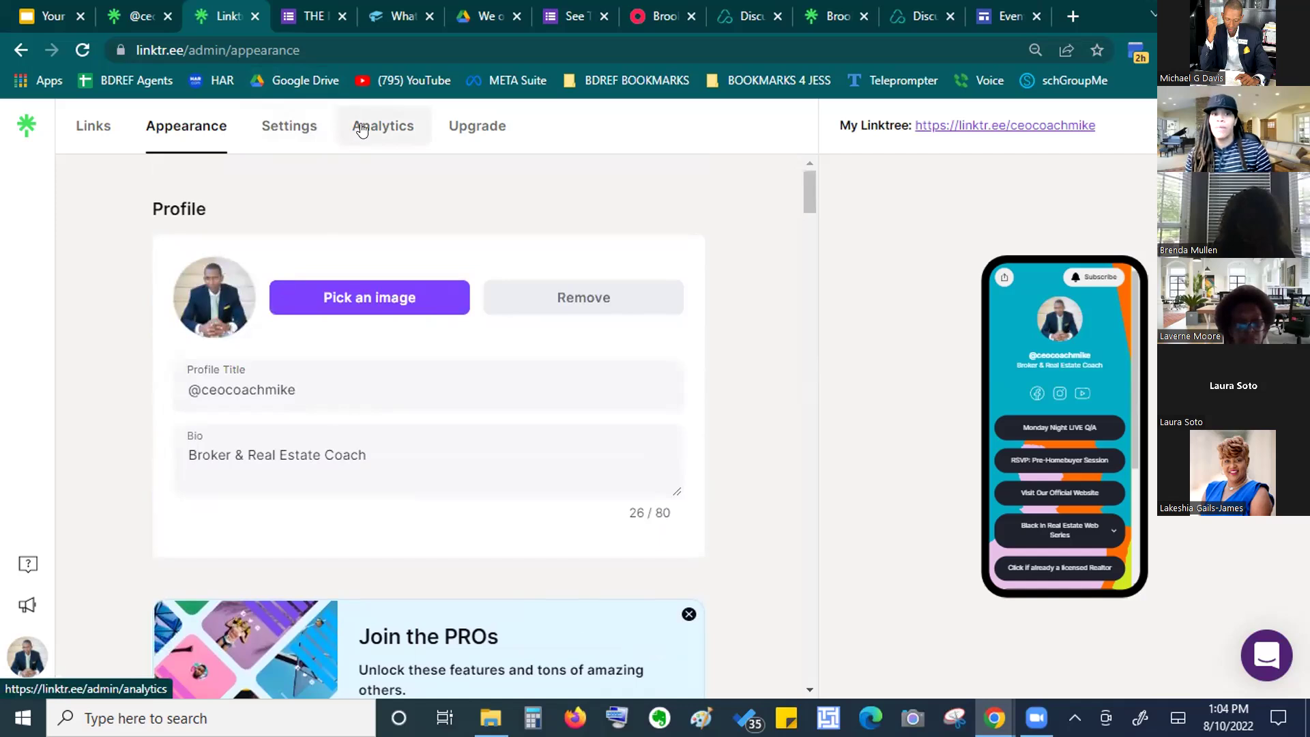
# Open the Linktree Settings page and look through its support banner, mailing list, commerce and analytics sections
pyautogui.click(315, 137)
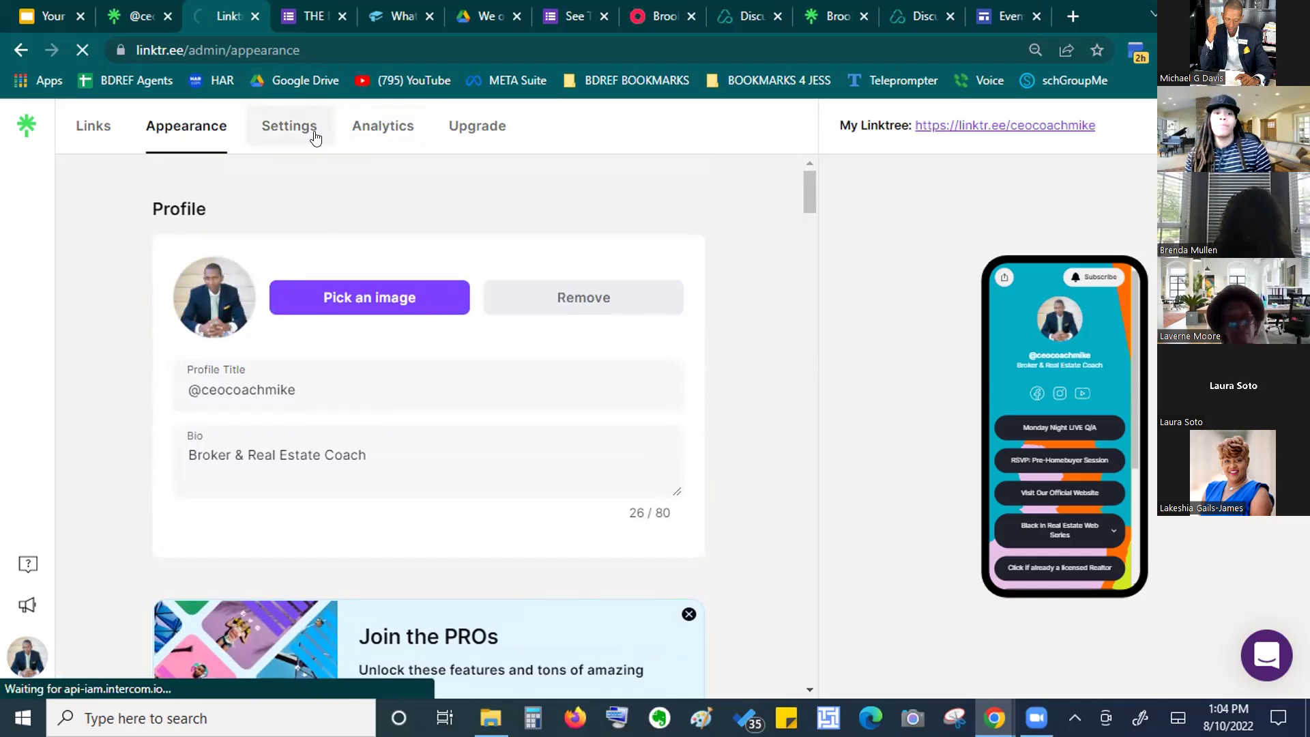
pyautogui.scroll(-5, 546, 410)
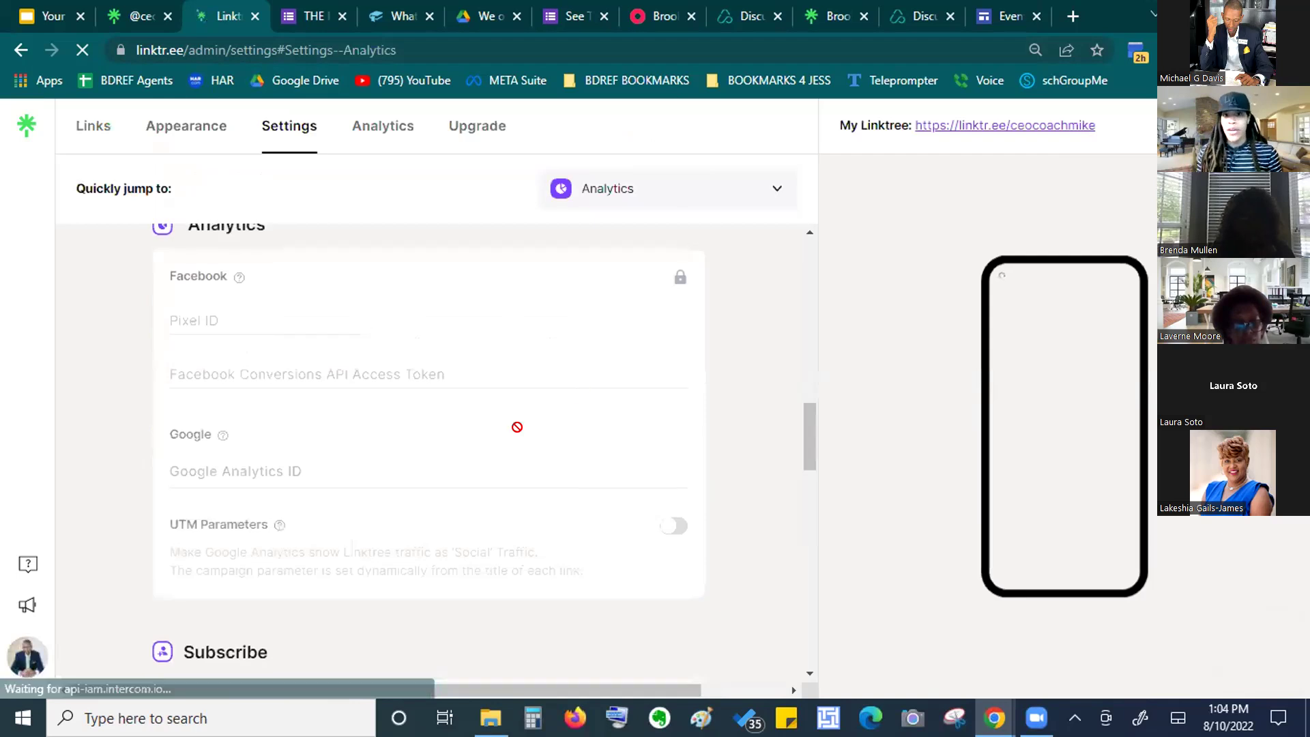
pyautogui.scroll(-5, 491, 436)
pyautogui.scroll(6, 474, 455)
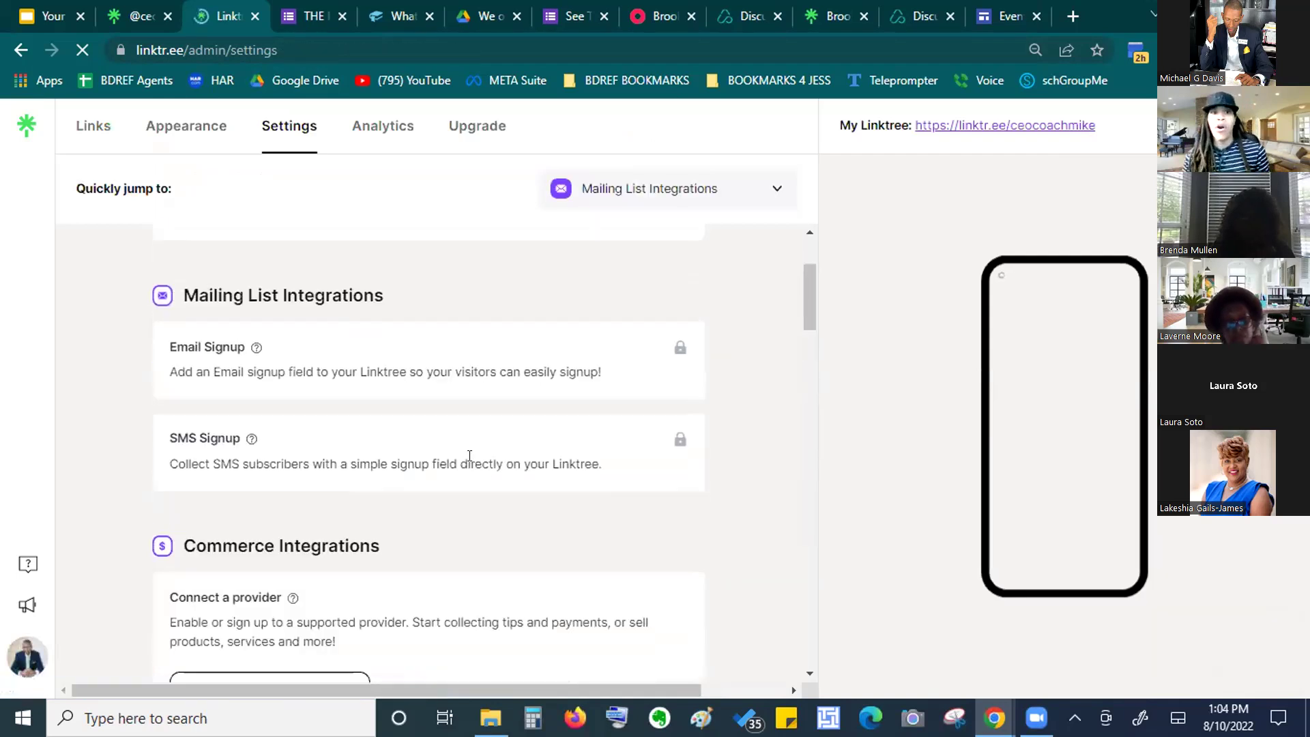
pyautogui.scroll(3, 331, 347)
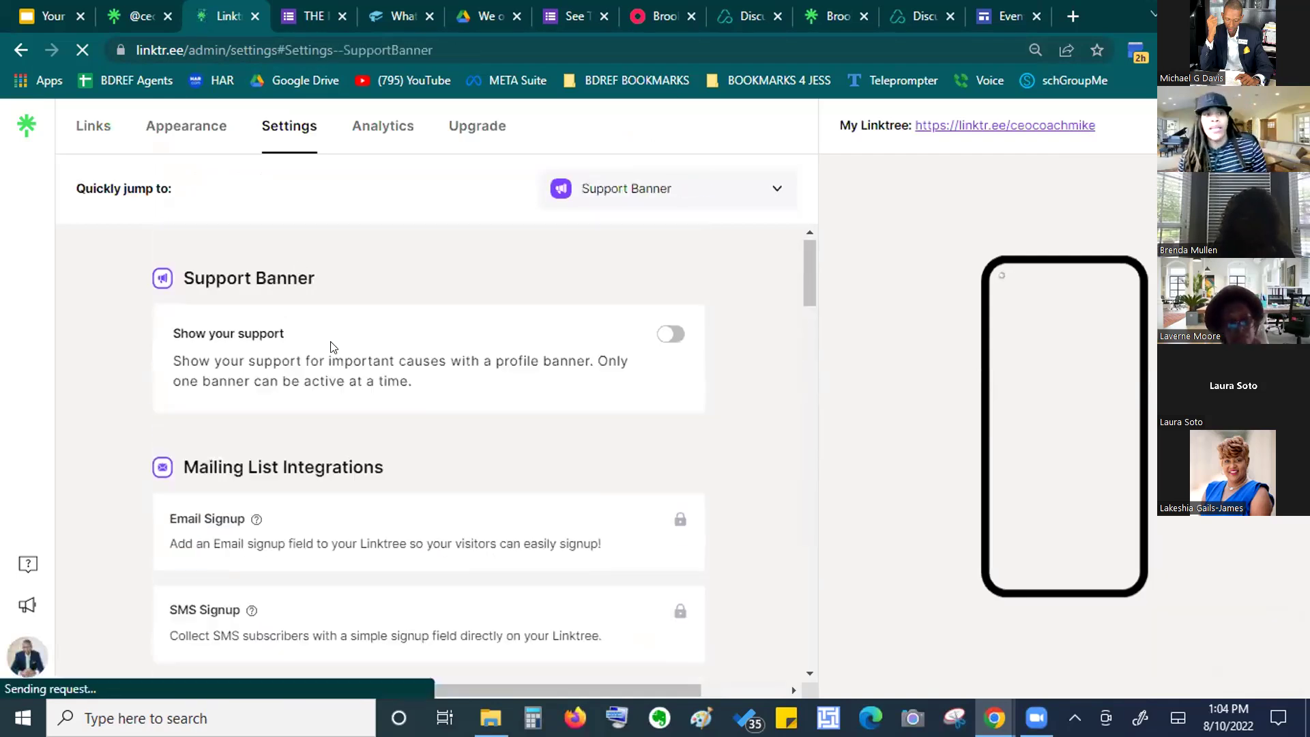
# Open the Linktree Analytics page and review it from Lifetime Analytics and Activity through to Device Analytics
pyautogui.click(358, 135)
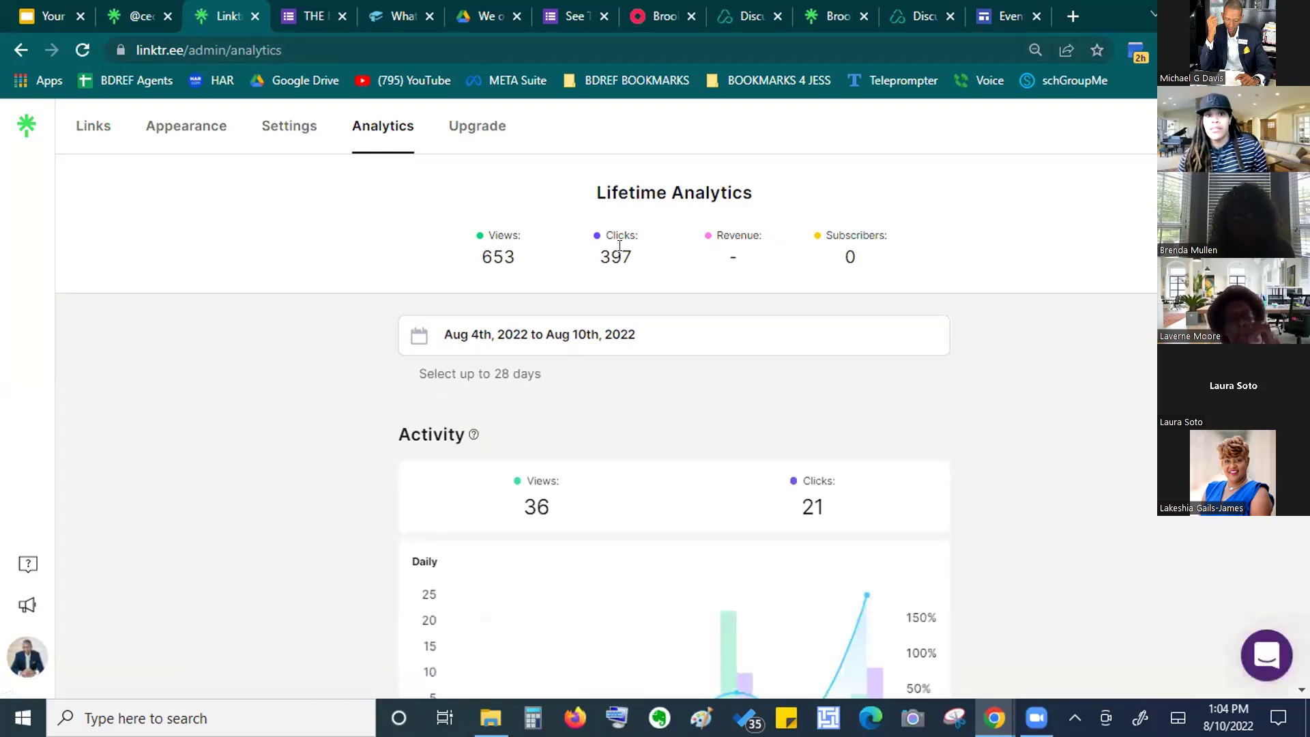
pyautogui.scroll(-5, 724, 334)
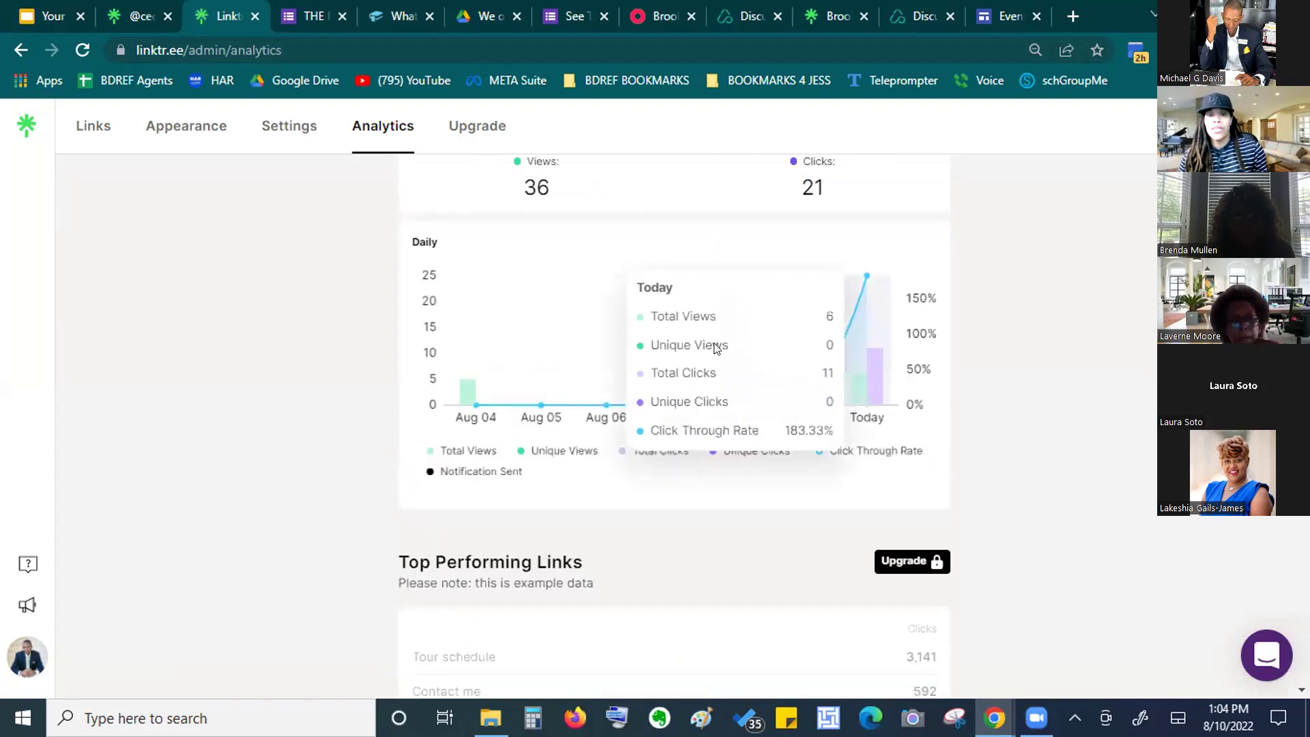
pyautogui.scroll(-5, 955, 408)
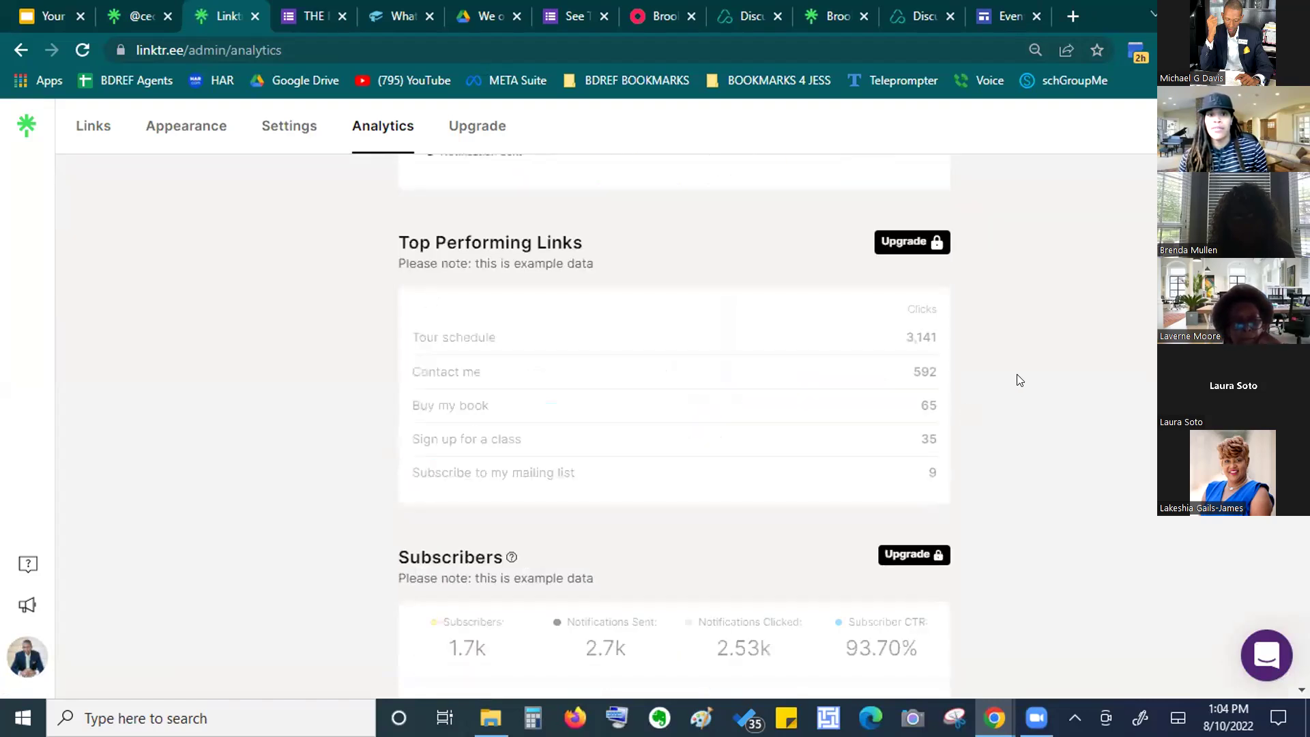
pyautogui.scroll(-7, 1021, 382)
pyautogui.scroll(-5, 1022, 389)
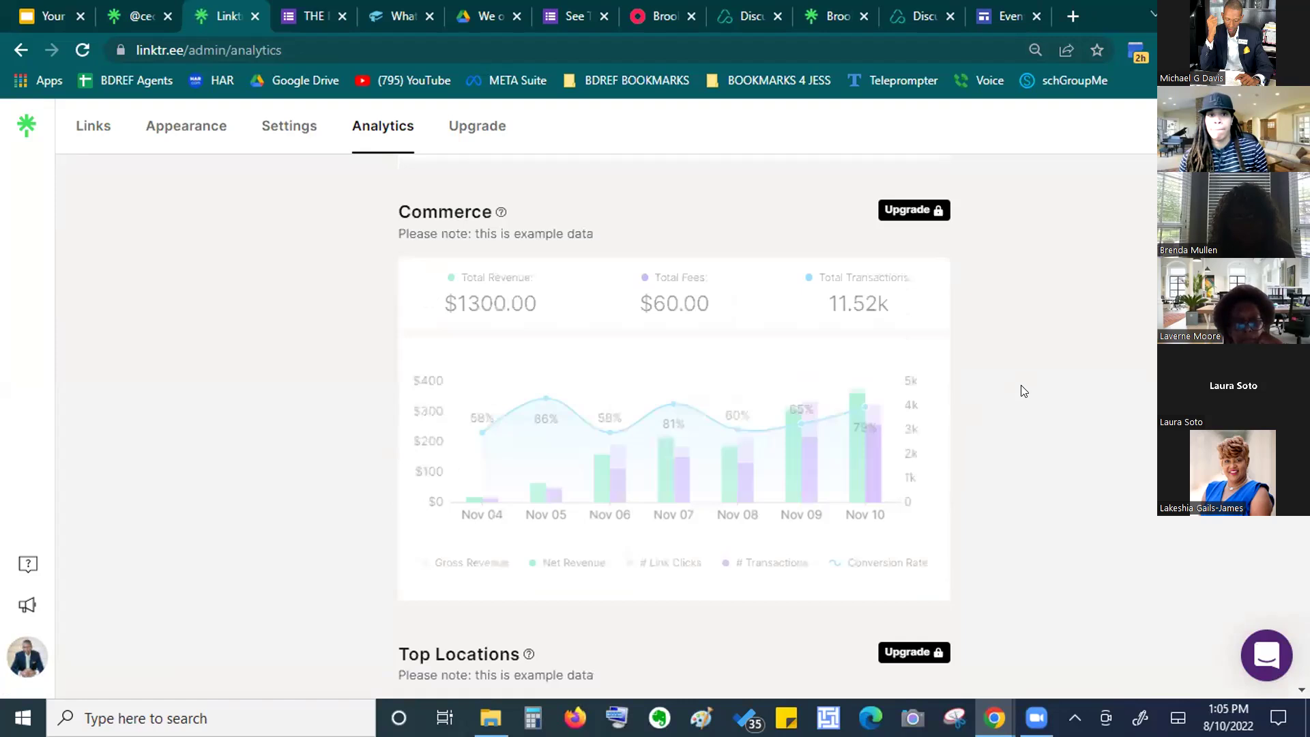
pyautogui.scroll(-7, 1022, 390)
pyautogui.scroll(-10, 1023, 392)
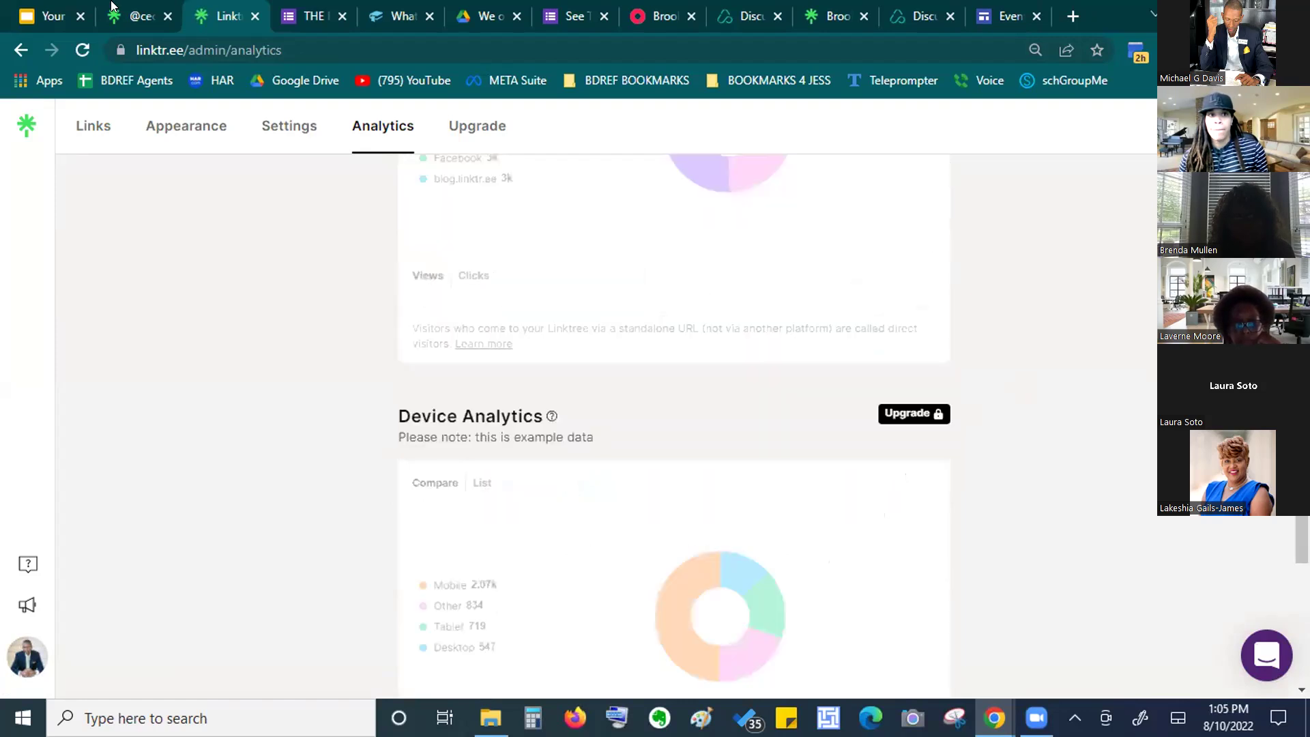
# Switch to the Google Slides presentation at the "Linktree Examples" slide and show it full screen
pyautogui.hotkey('ctrl', '1')
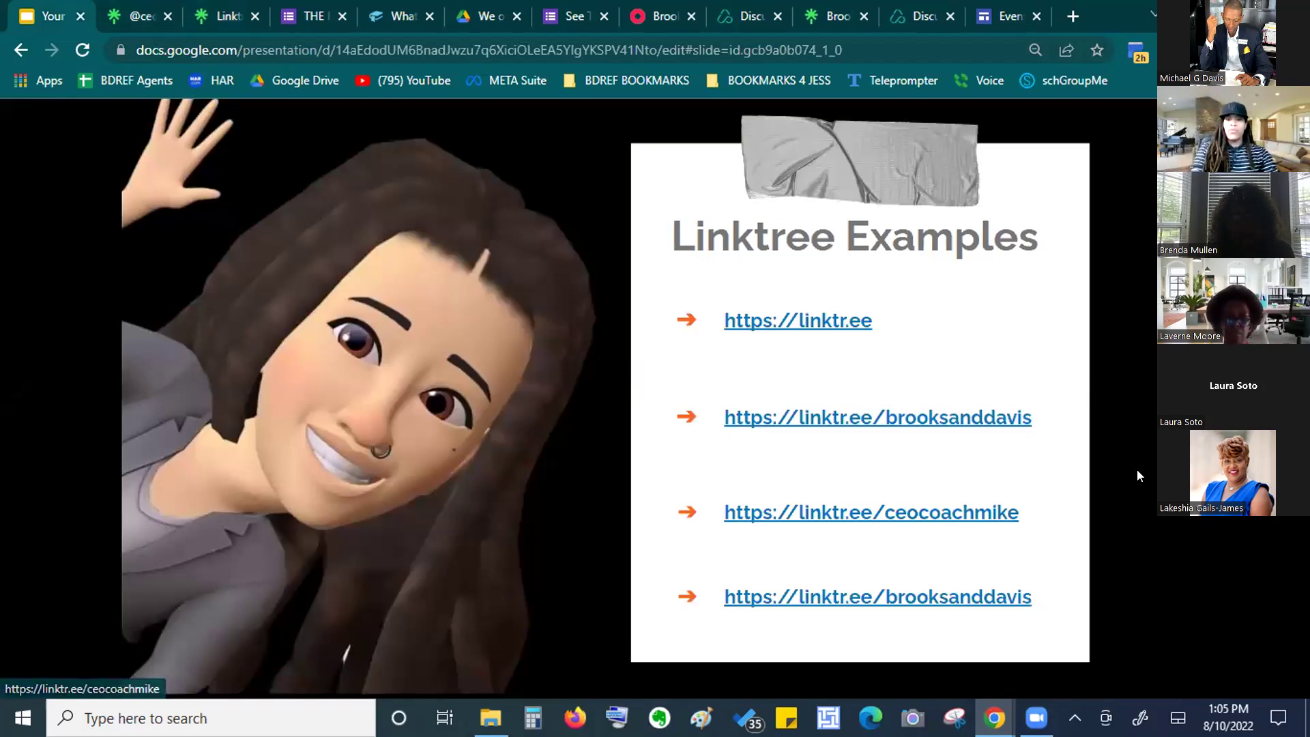
pyautogui.press('F11')
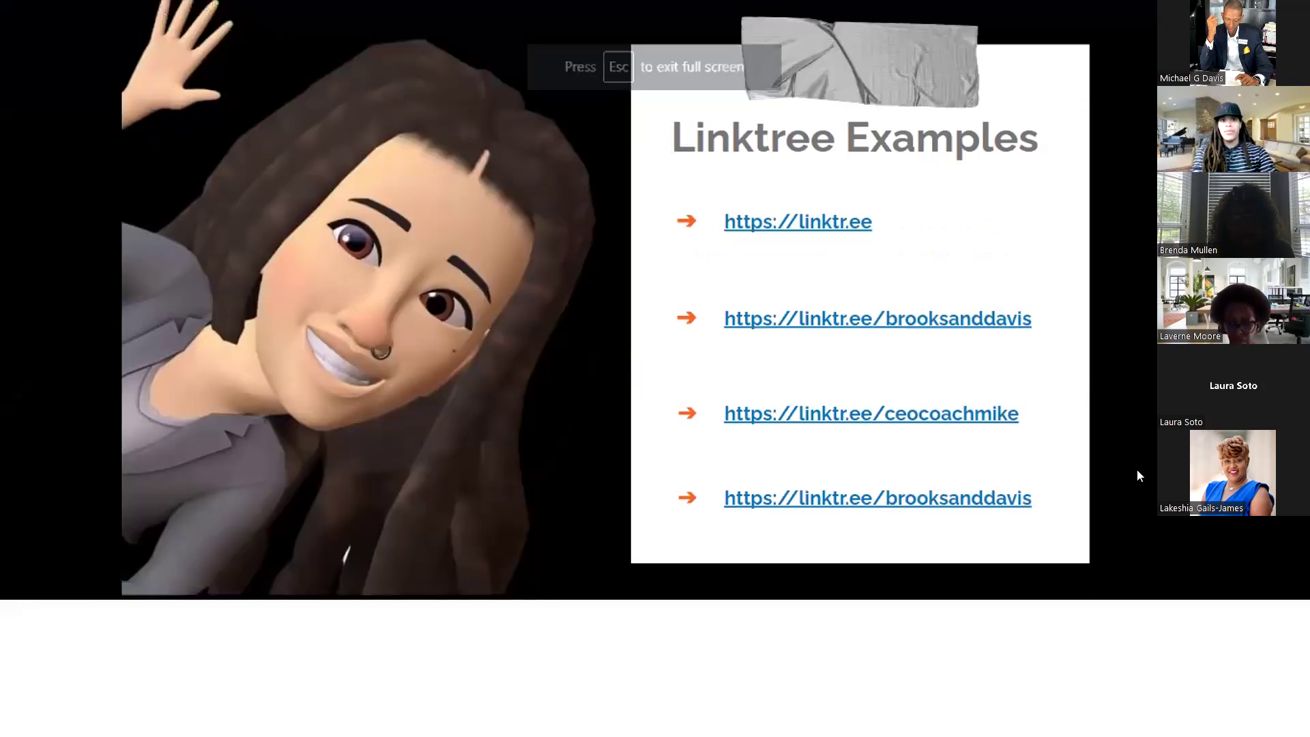